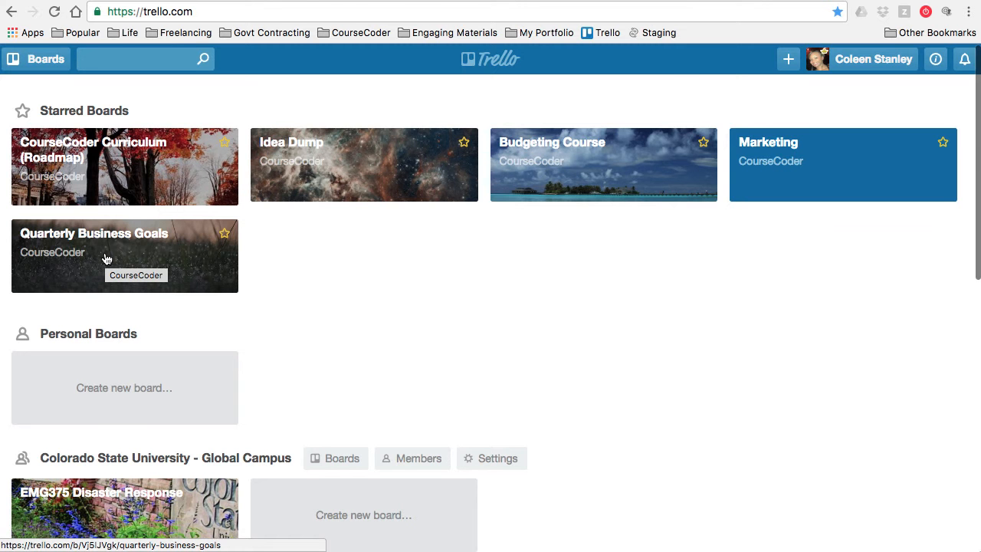
Step: Open the Quarterly Business Goals board to view its lists and cards, and return to the boards overview
click(106, 258)
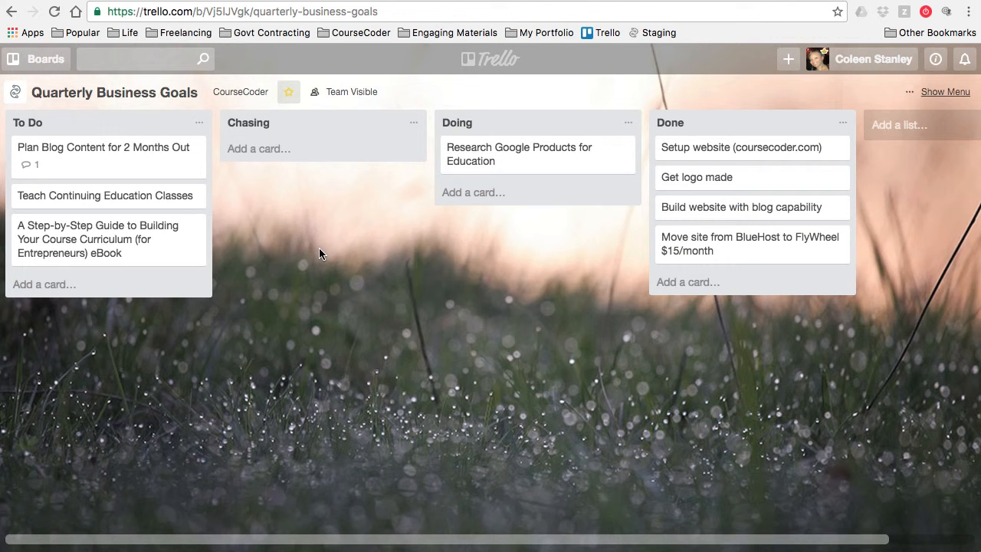
mouse_move(88, 195)
mouse_down()
mouse_move(291, 154)
mouse_move(683, 194)
mouse_move(517, 180)
mouse_move(95, 180)
mouse_up()
click(498, 66)
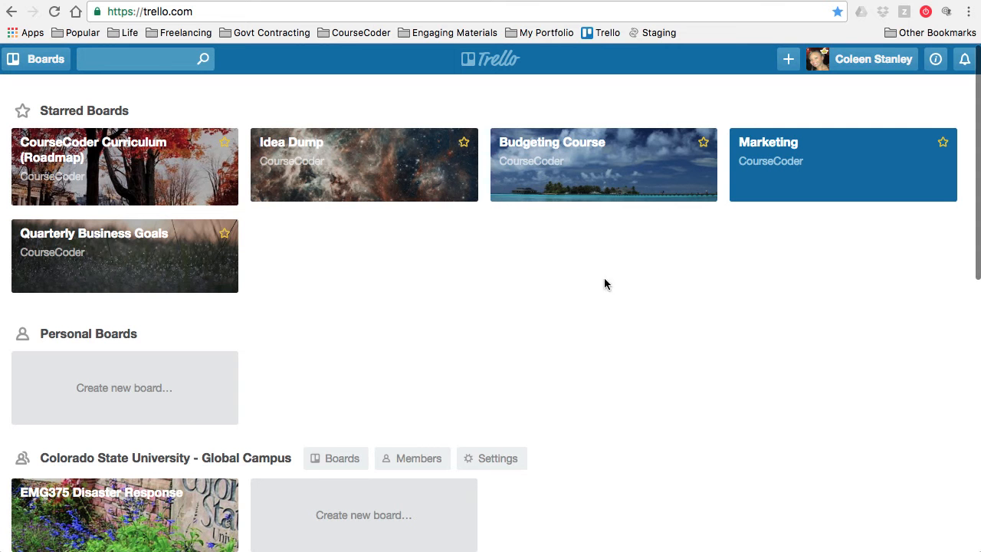
Step: Open the Budgeting Course board and review its lists from PROBLEM through SOLUTION
click(539, 165)
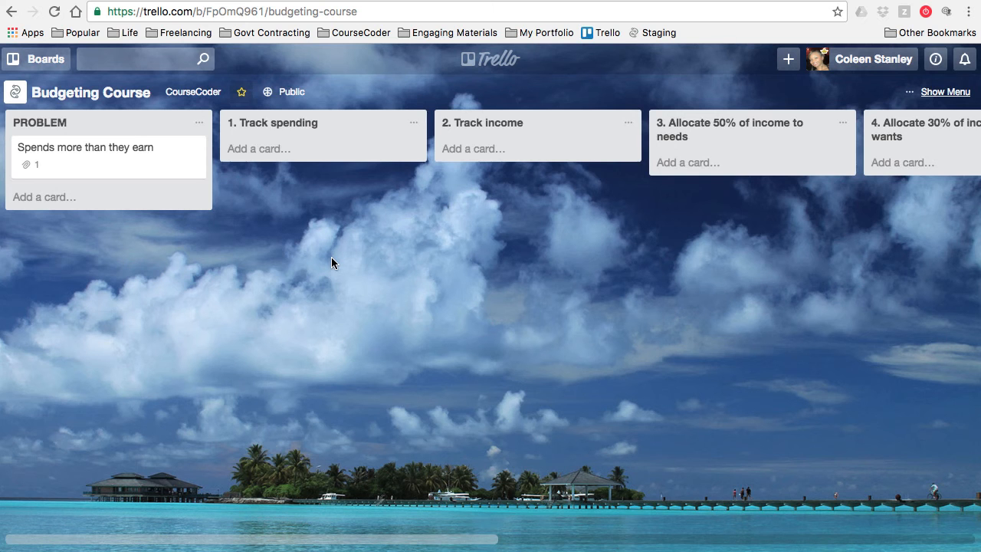
scroll(331, 257, right, 3)
scroll(331, 256, right, 5)
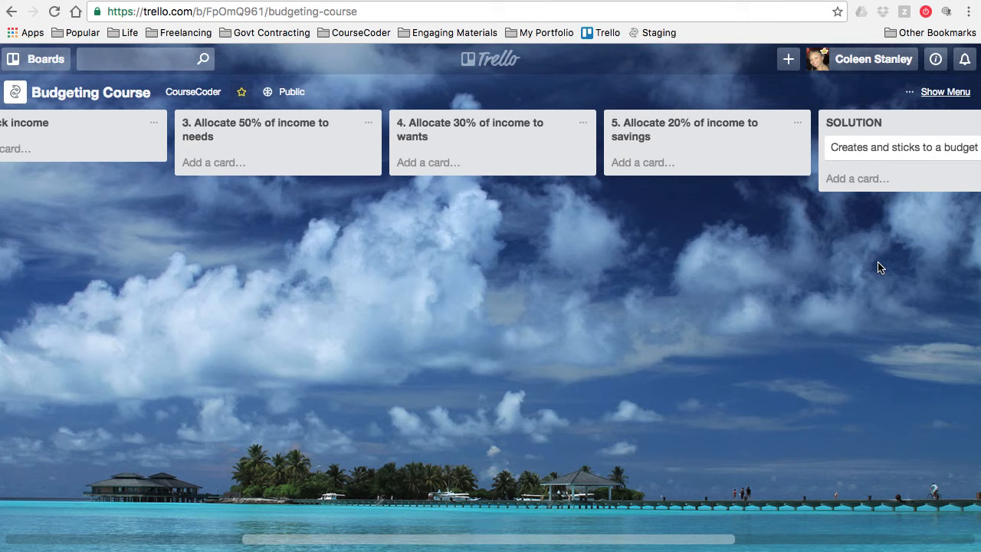
scroll(878, 267, right, 4)
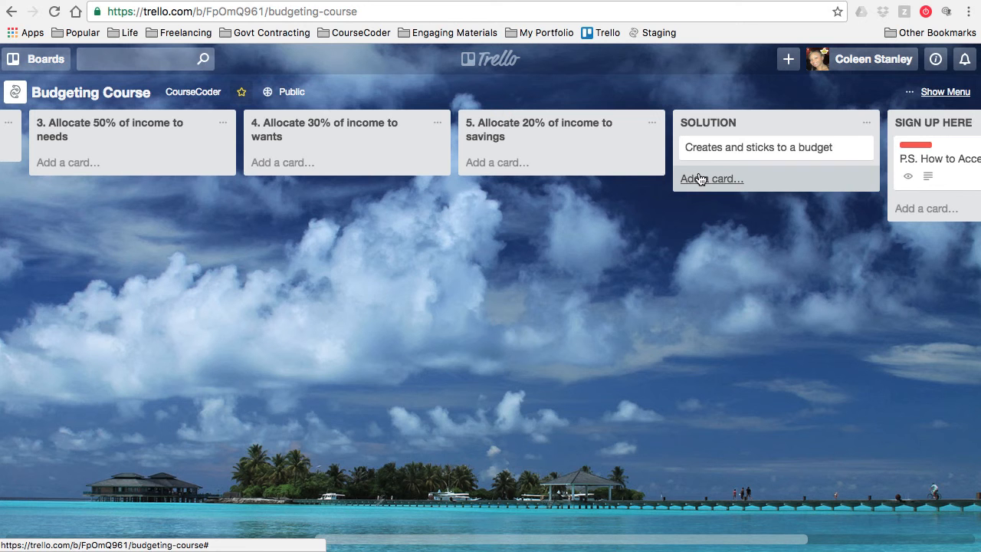
scroll(377, 282, left, 10)
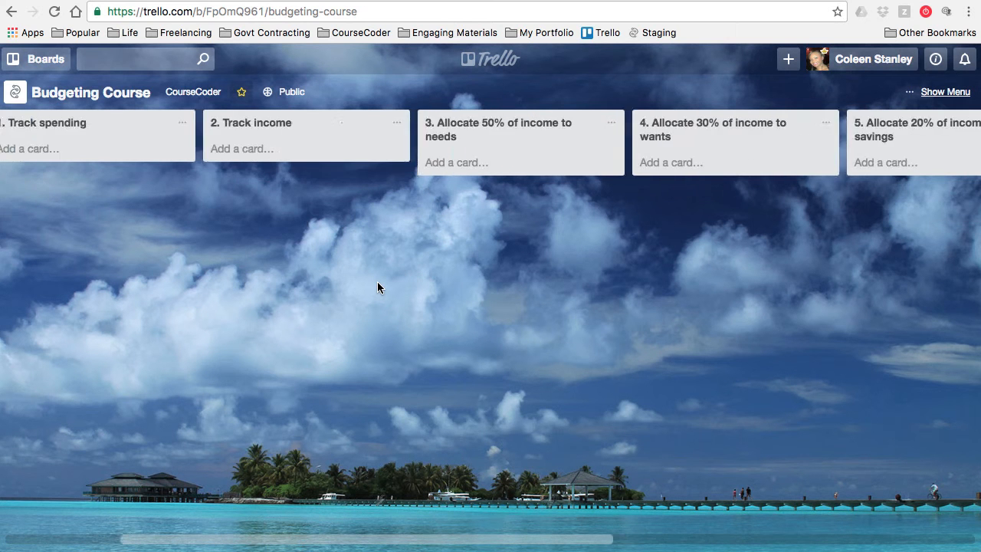
scroll(377, 281, left, 6)
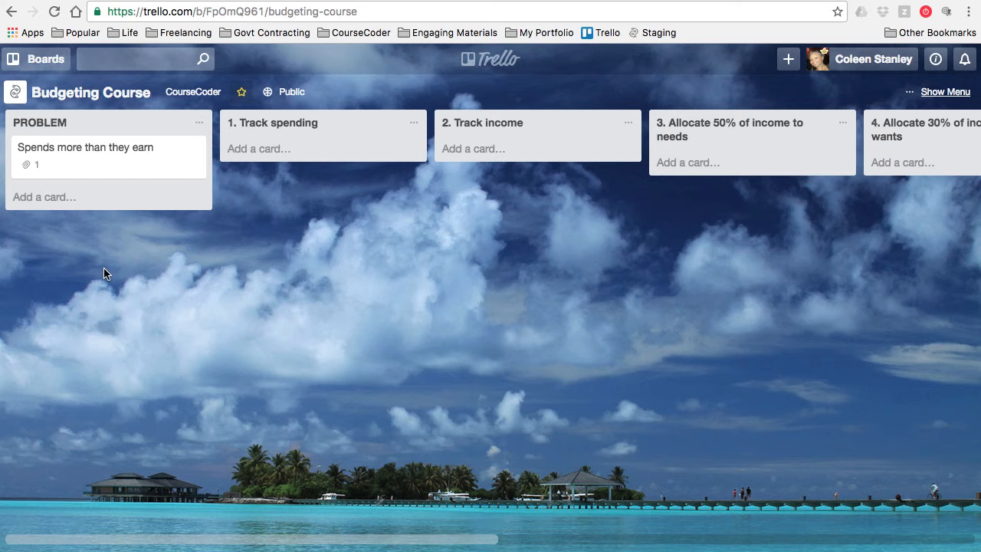
Step: Examine the five numbered step lists between PROBLEM and SOLUTION and how they lead from one to the other
scroll(467, 338, right, 10)
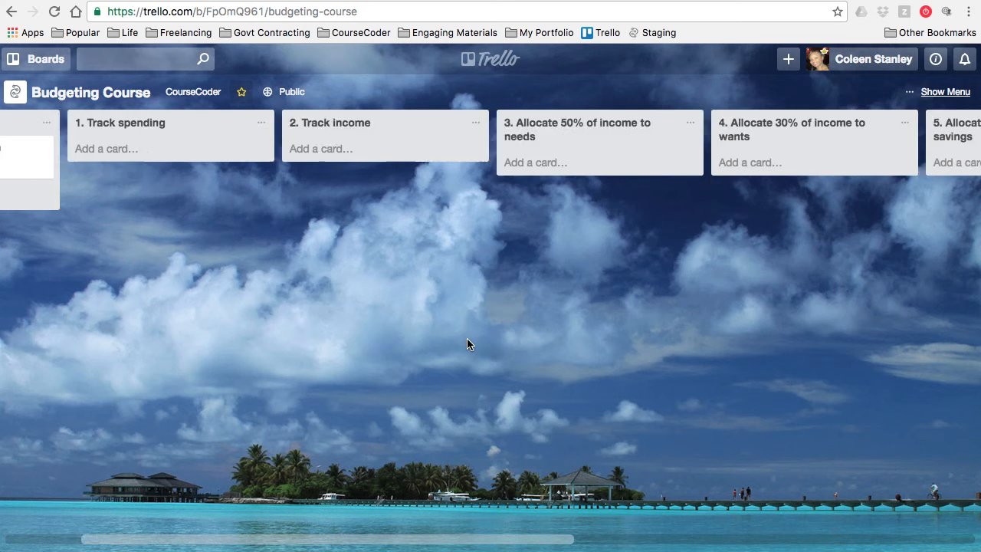
scroll(467, 339, right, 2)
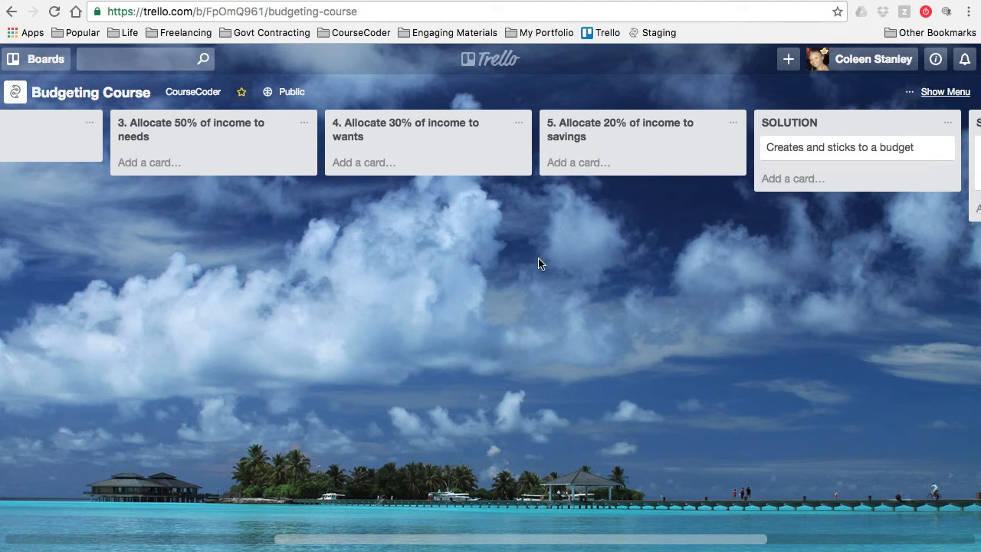
scroll(493, 274, left, 4)
scroll(492, 275, left, 1)
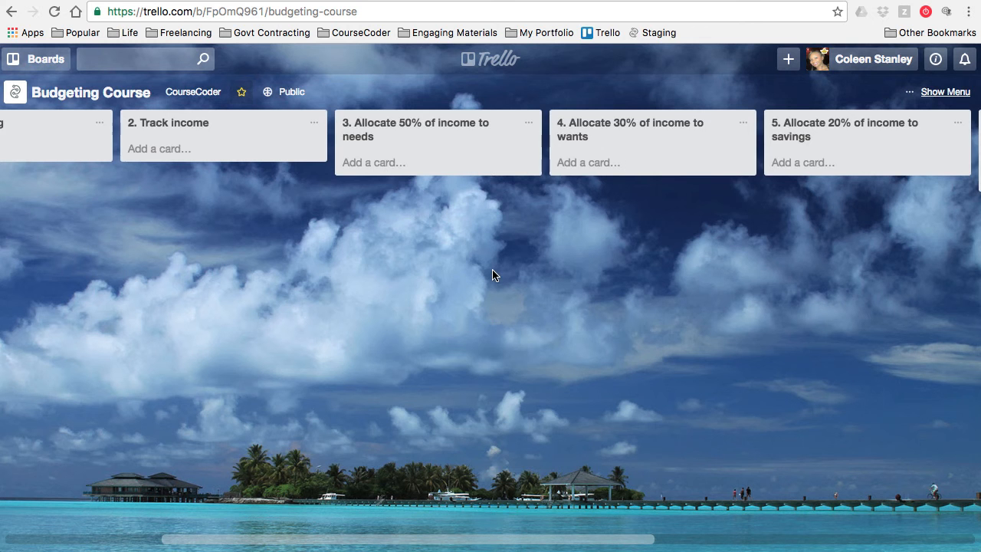
scroll(493, 274, left, 1)
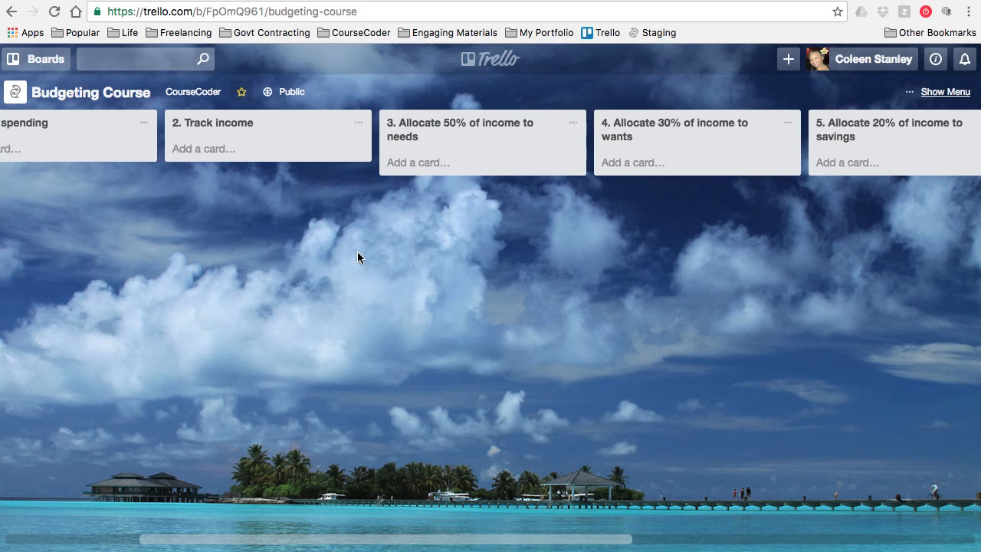
scroll(357, 258, left, 1)
scroll(357, 258, left, 2)
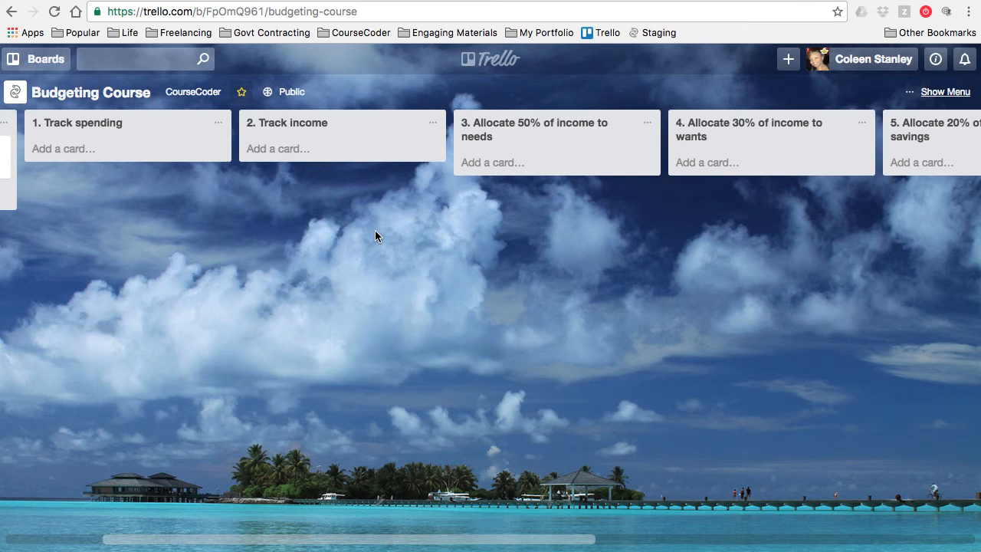
scroll(557, 227, right, 5)
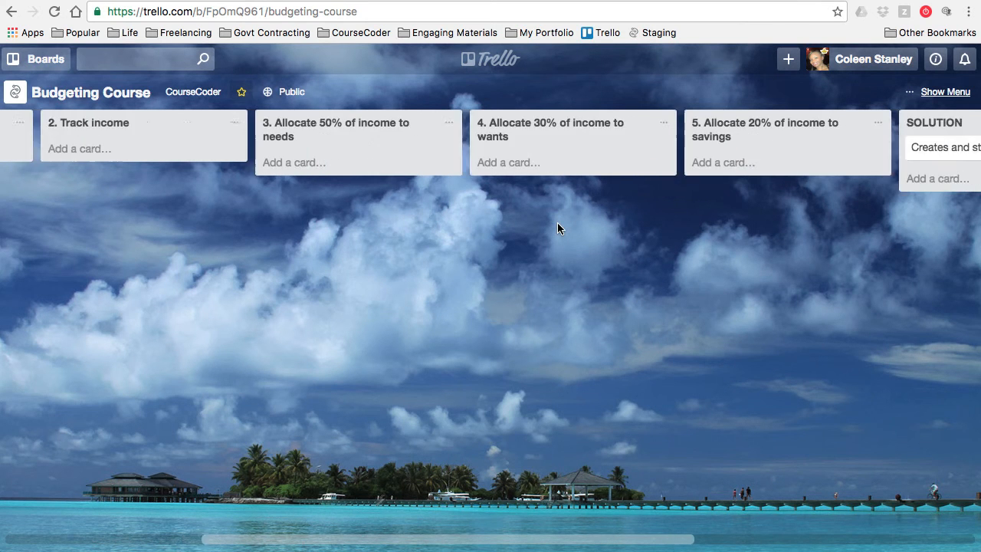
scroll(557, 228, right, 1)
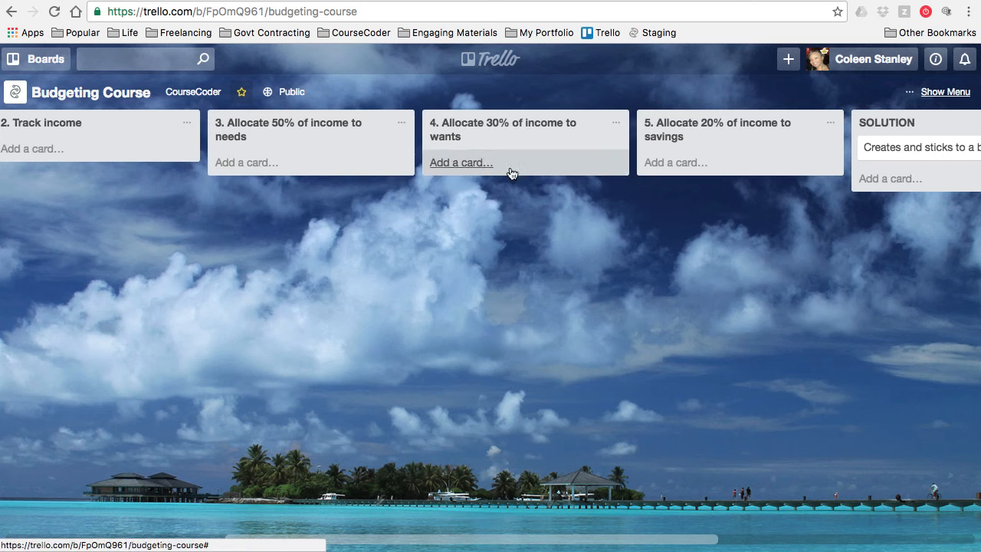
scroll(478, 306, left, 5)
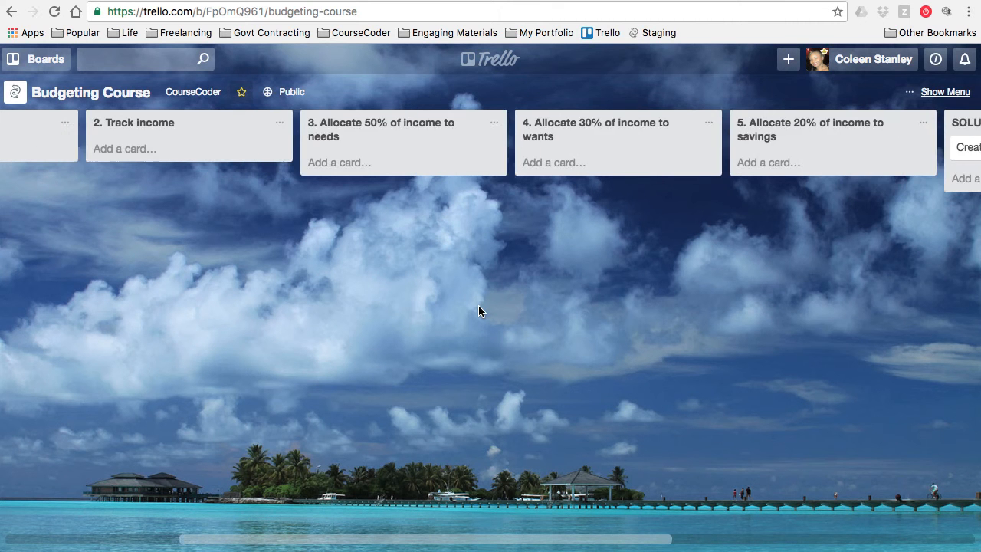
scroll(478, 305, left, 5)
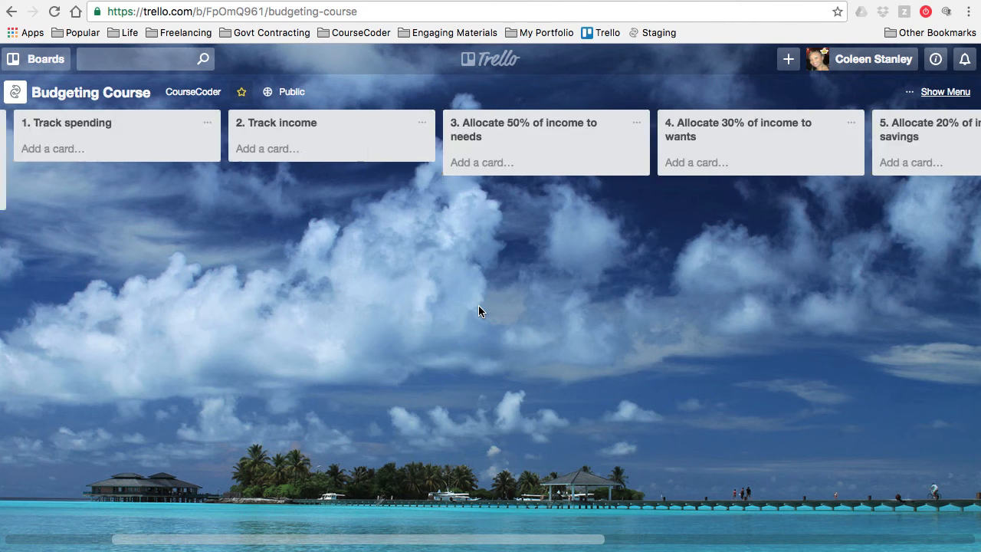
scroll(478, 305, right, 10)
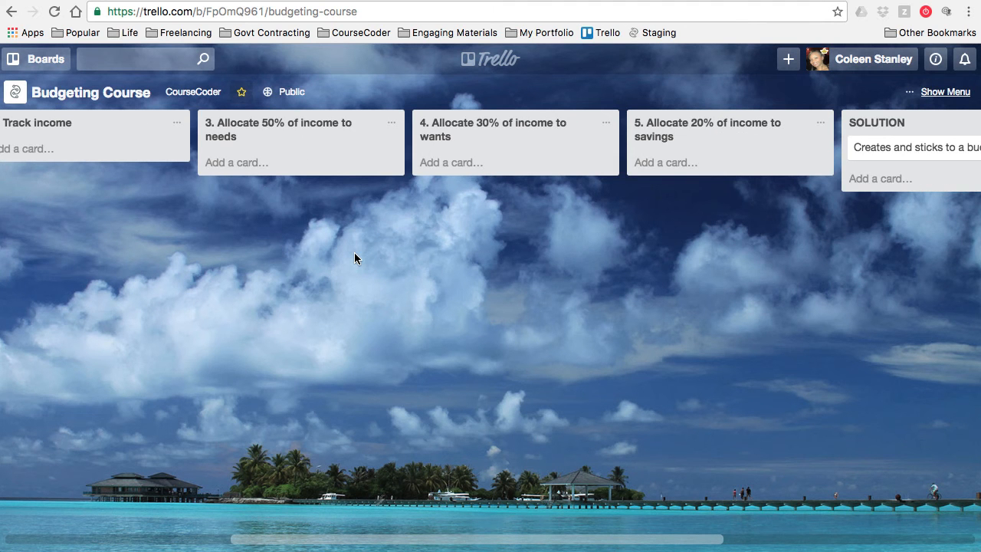
scroll(354, 253, left, 8)
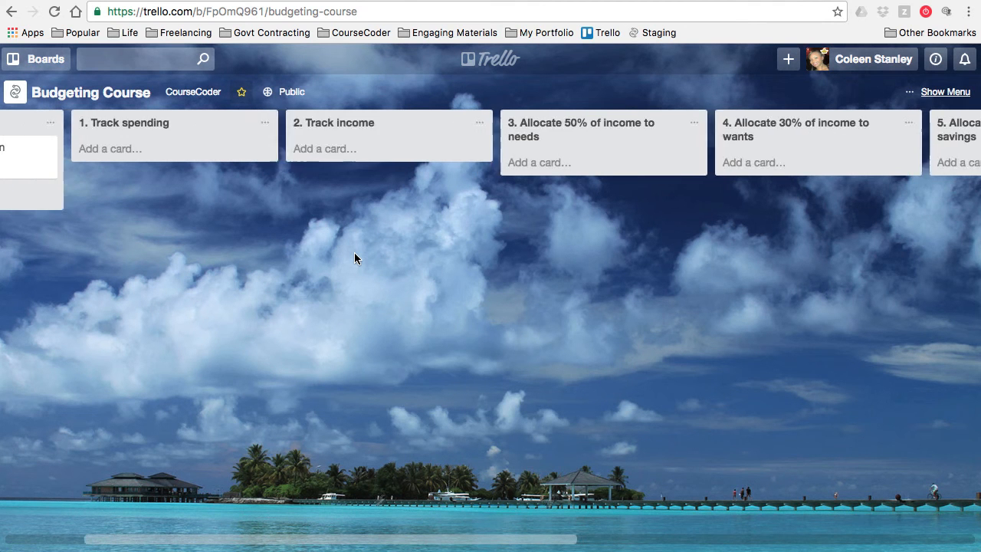
scroll(354, 254, left, 4)
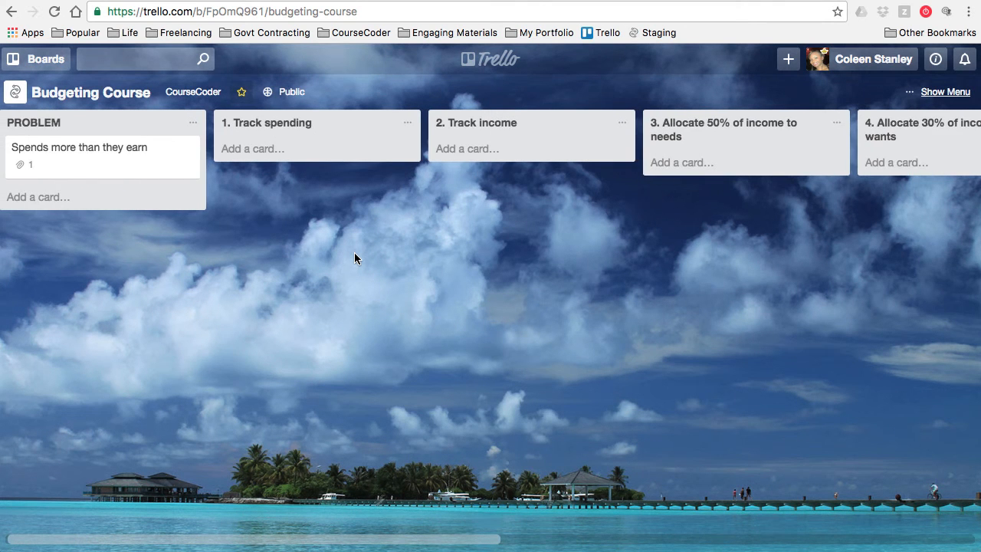
scroll(354, 259, right, 2)
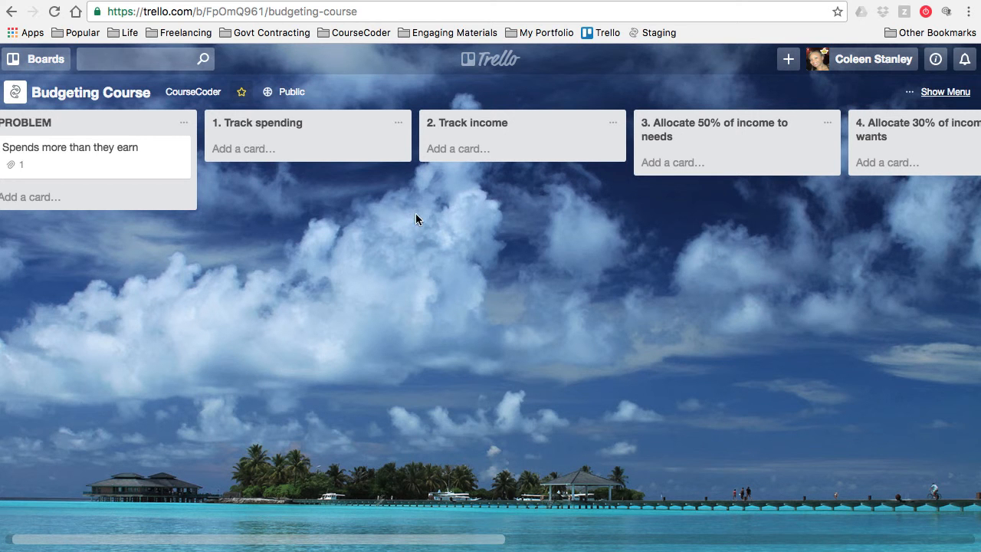
scroll(415, 216, right, 5)
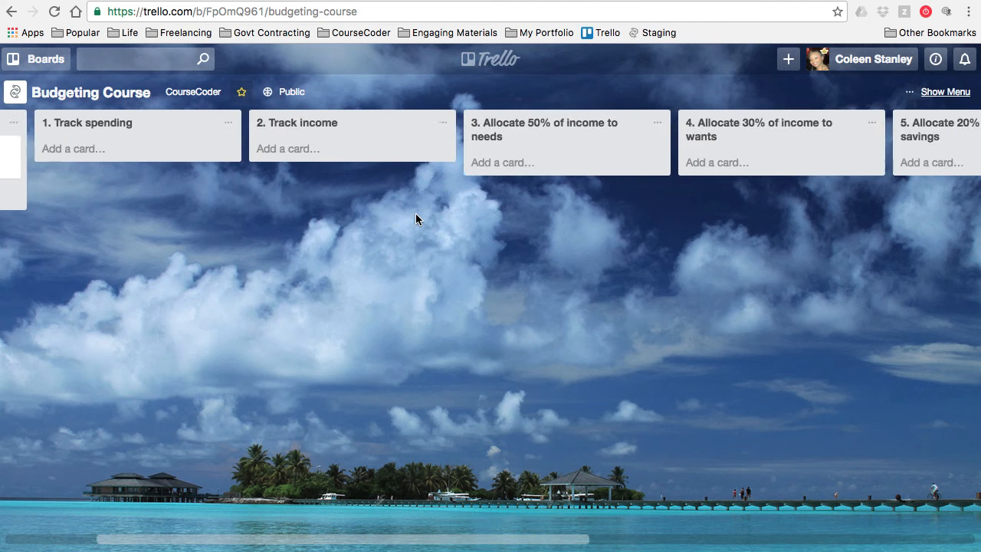
Step: Add a card titled "Activity 1: Choose system to track expenses" to the "1. Track spending" list
scroll(416, 219, left, 1)
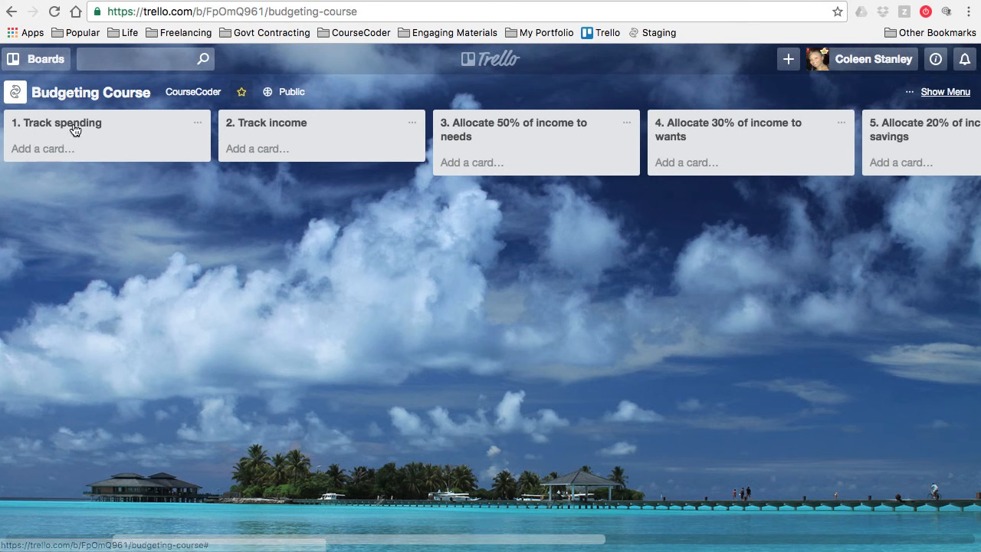
click(42, 150)
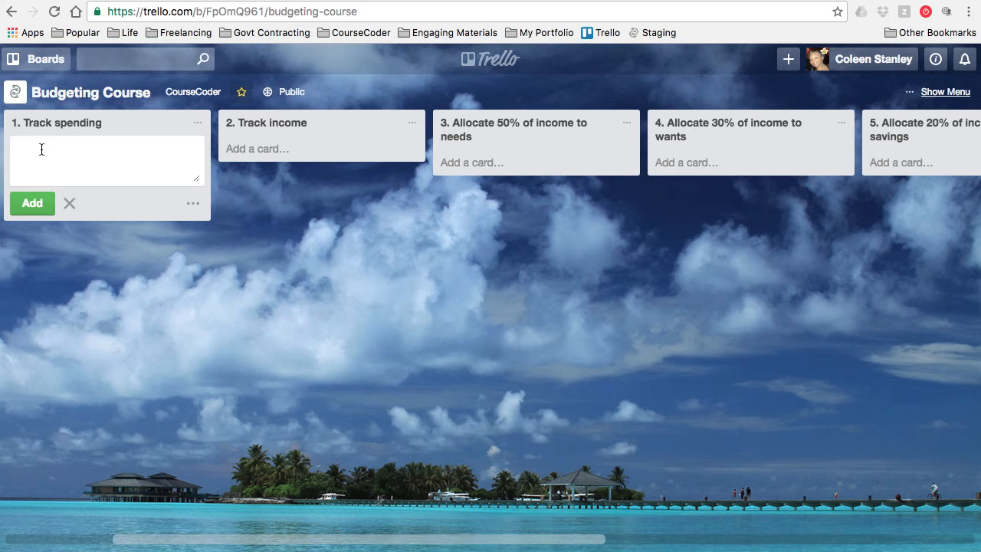
text(Activity 1: Choose system to tra)
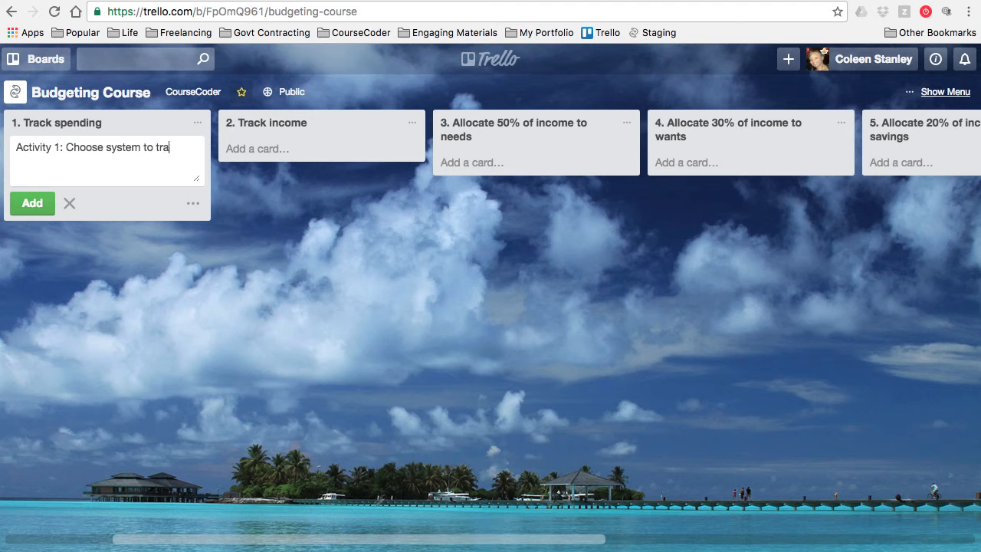
text(ck expenses)
key(Return)
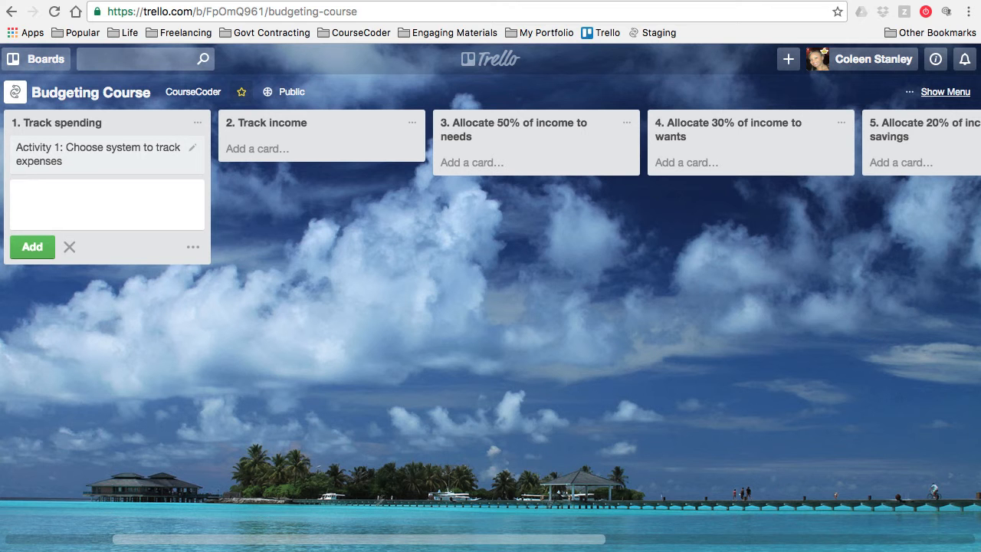
Step: Add a second card titled "Information for Activity 1" to the "1. Track spending" list
text(Information for Activ)
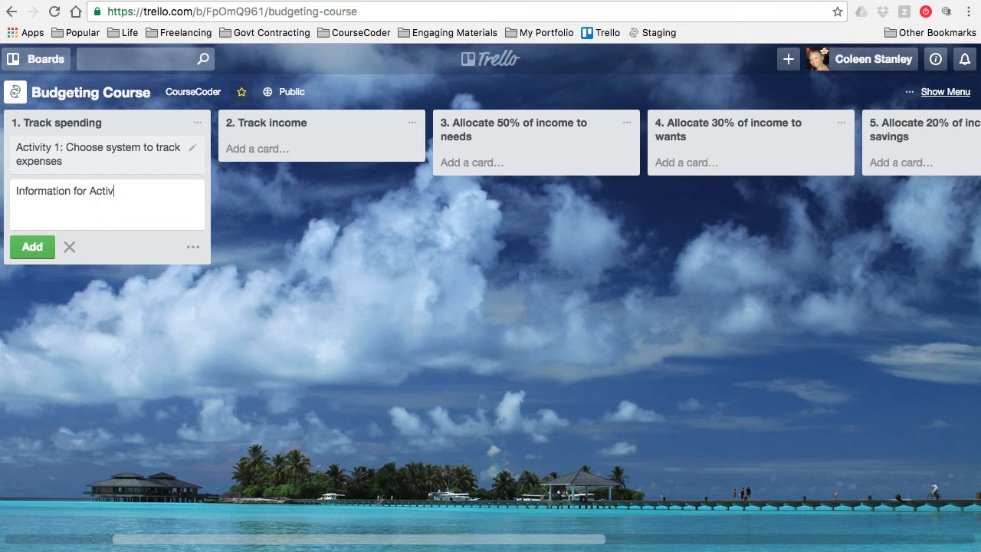
text(ity 1)
key(Return)
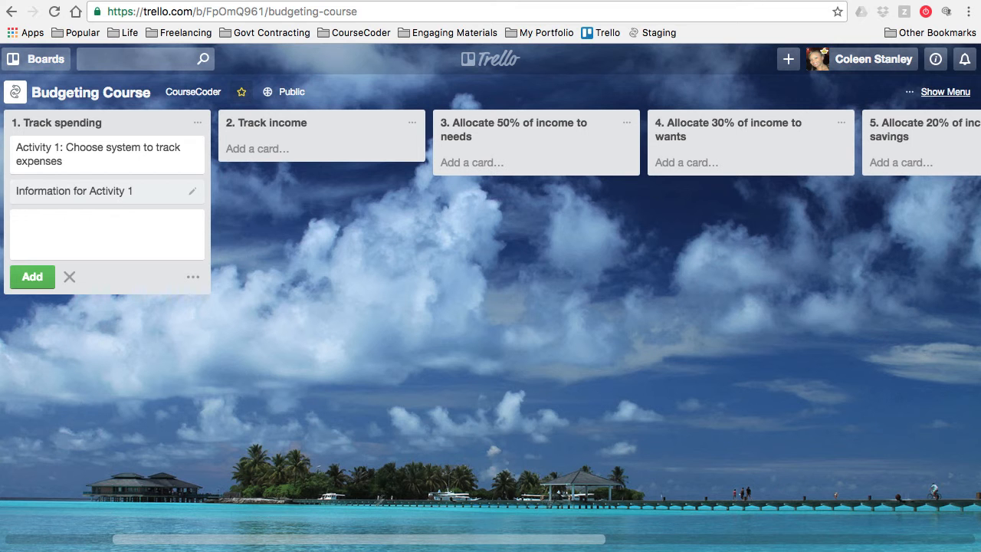
Step: Open the "Information for Activity 1" card and post the comment "Mint.com"
click(67, 198)
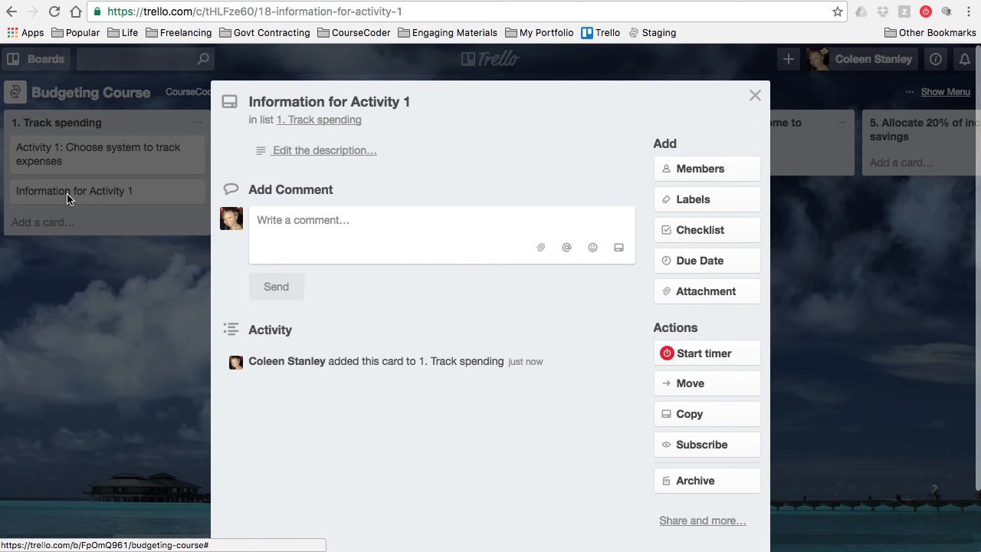
click(269, 227)
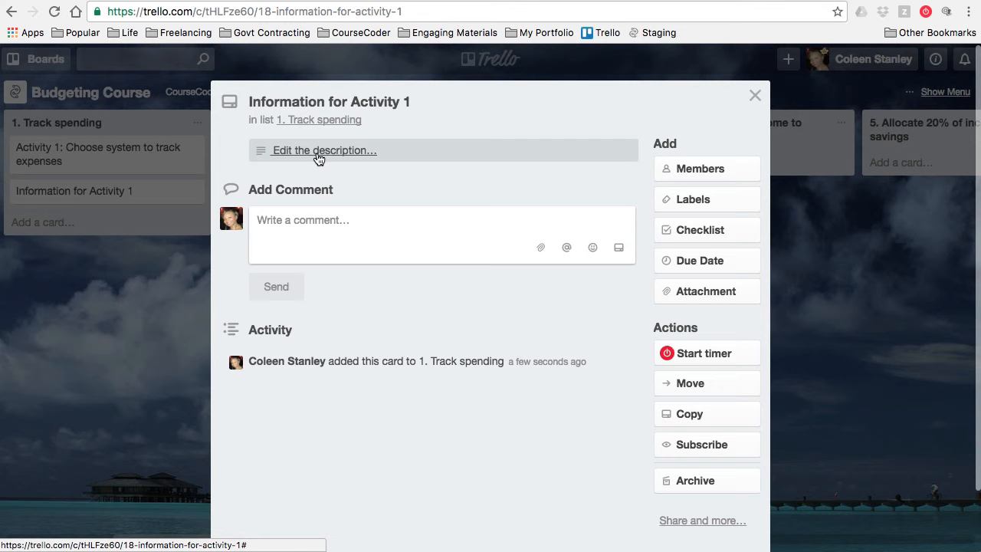
text(M)
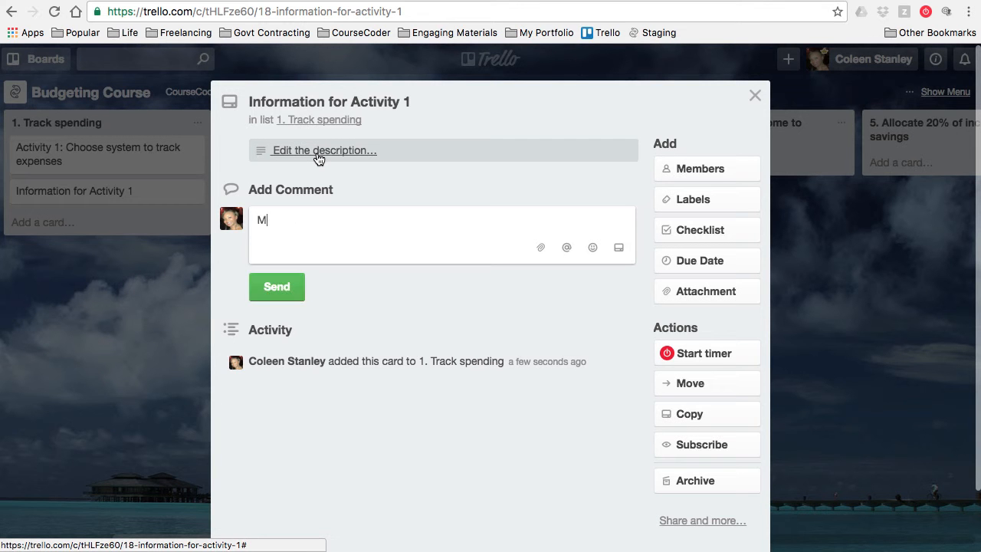
text(int.com)
key(Return)
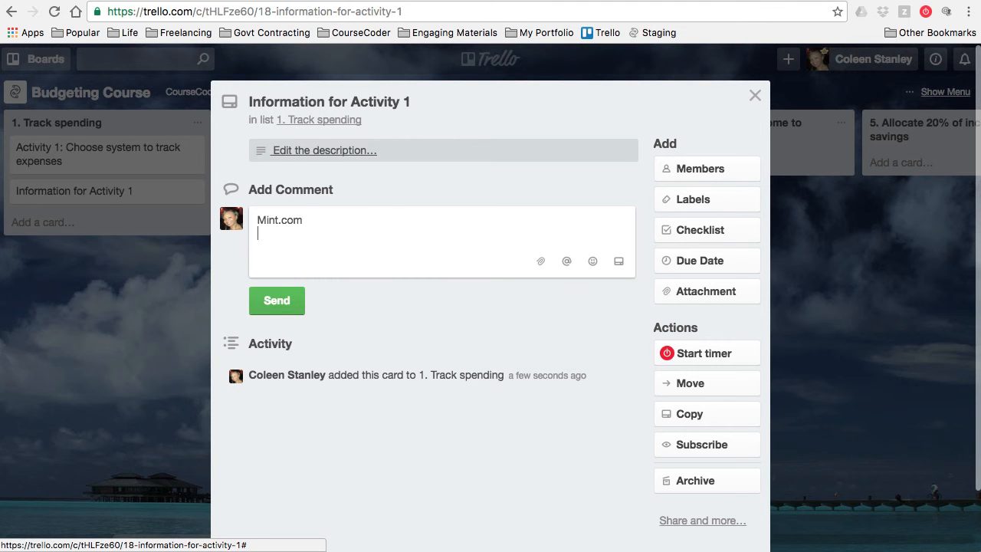
key(ctrl+Return)
Step: Post the comment "spreadsheet" on the "Information for Activity 1" card
text(sprea)
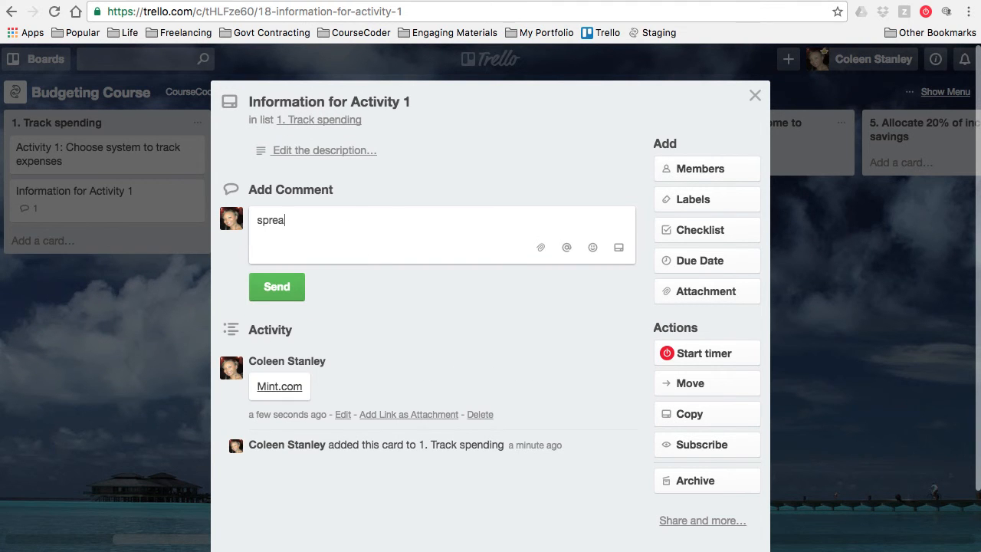
text(dsheet)
click(274, 293)
Step: Post the comment "save receipts" on the "Information for Activity 1" card
click(260, 224)
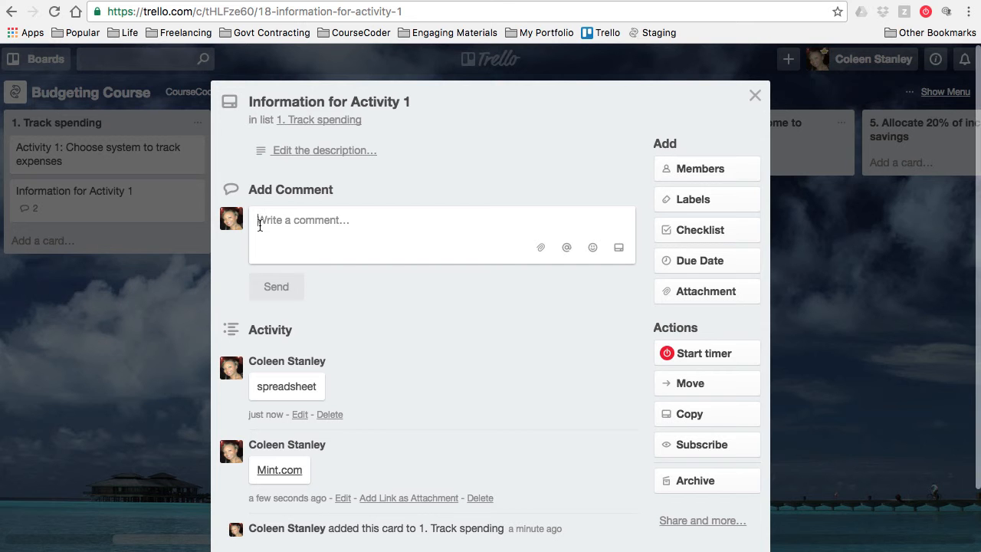
text(save th)
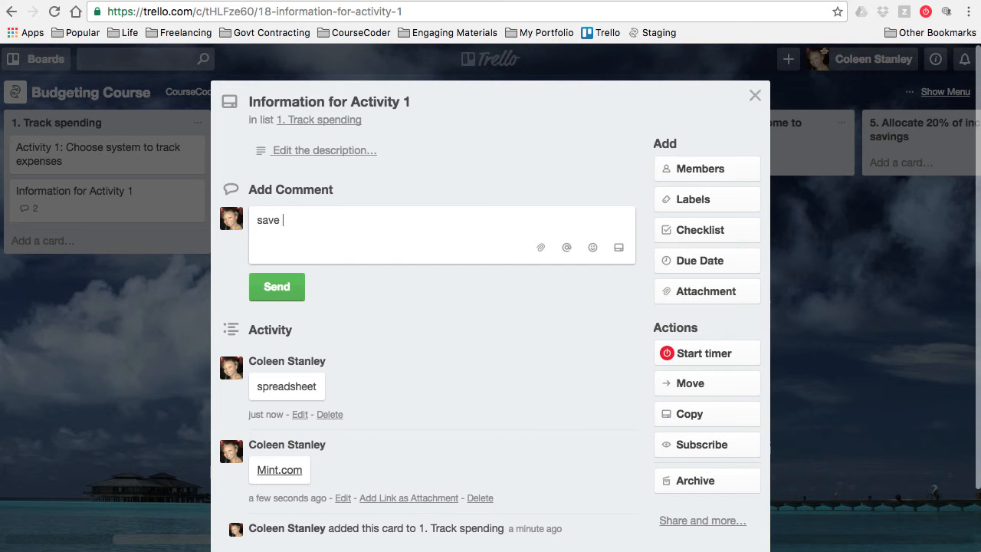
key(BackSpace)
text(receipts)
click(267, 288)
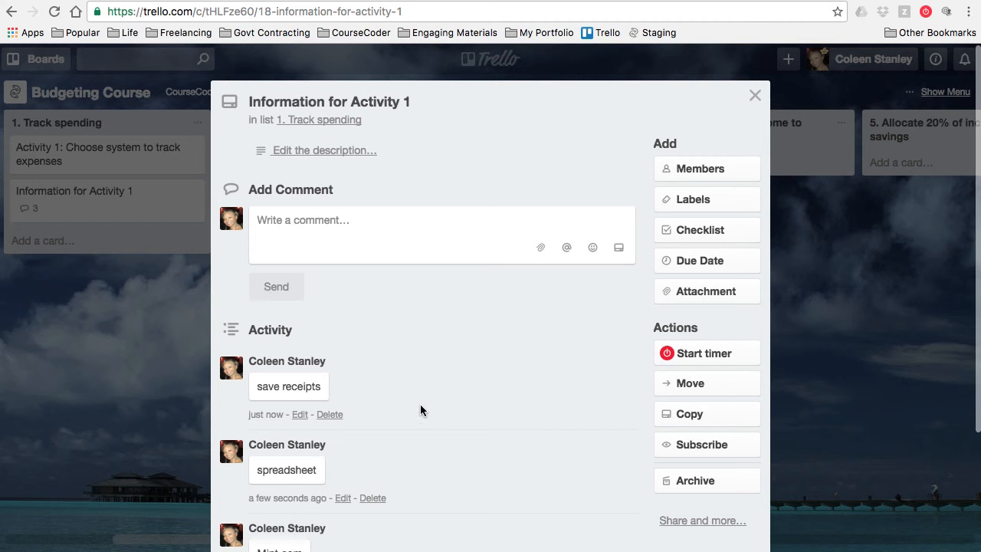
Step: Look through the comments posted on the "Information for Activity 1" card
scroll(420, 411, down, 1)
scroll(420, 410, down, 1)
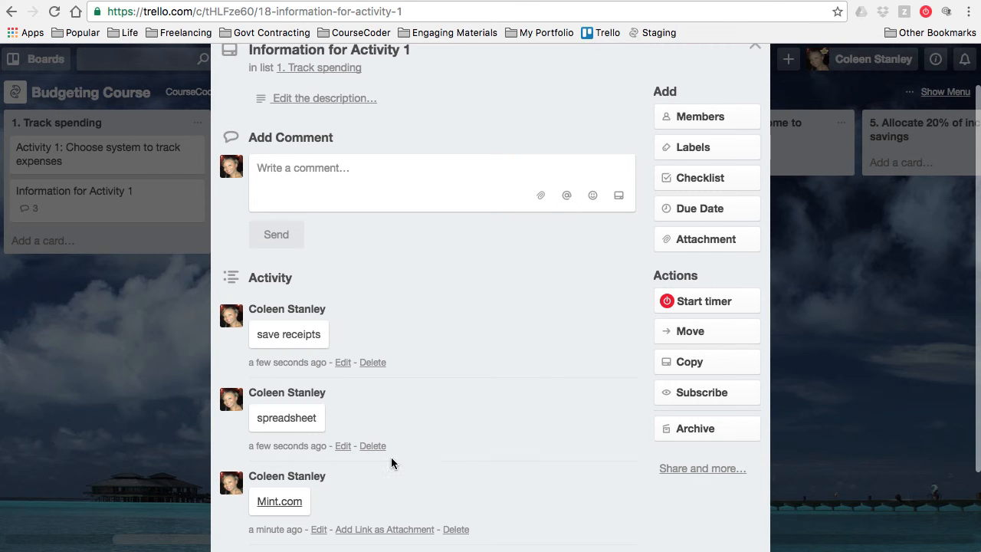
scroll(391, 458, down, 1)
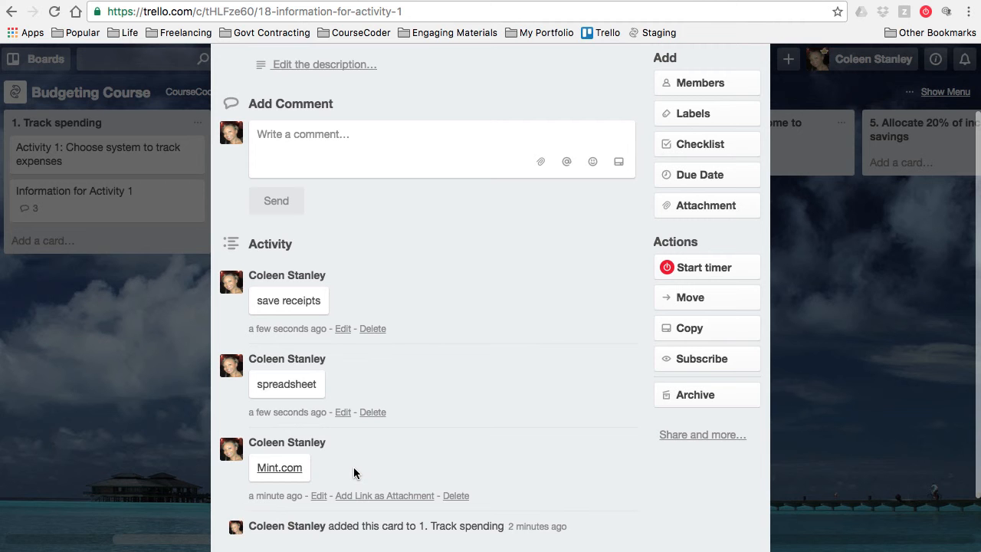
scroll(353, 466, up, 1)
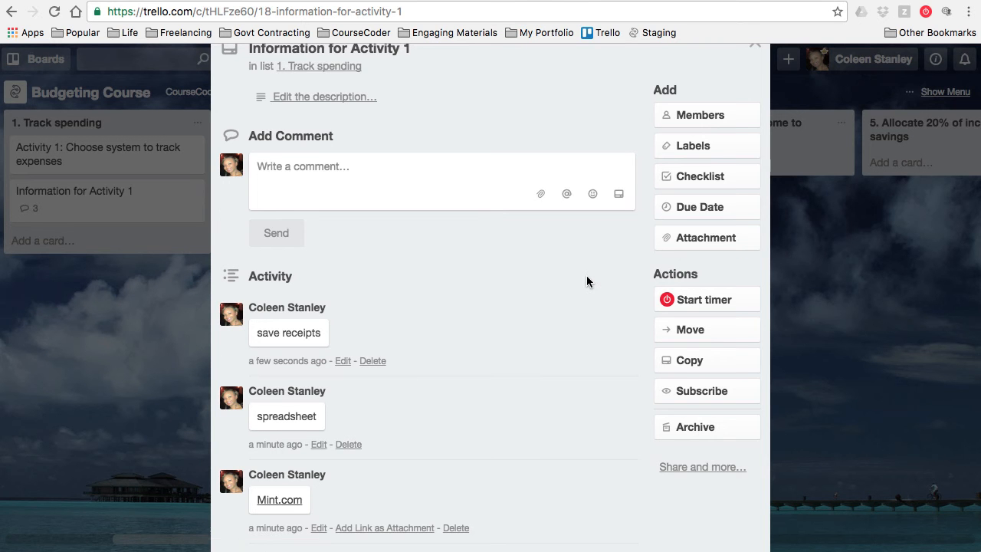
scroll(586, 281, up, 2)
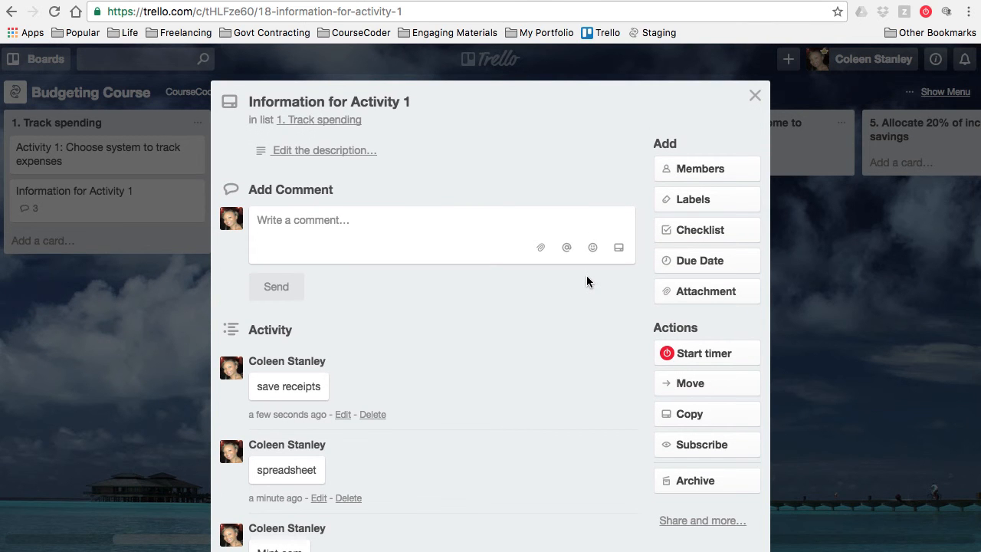
click(721, 161)
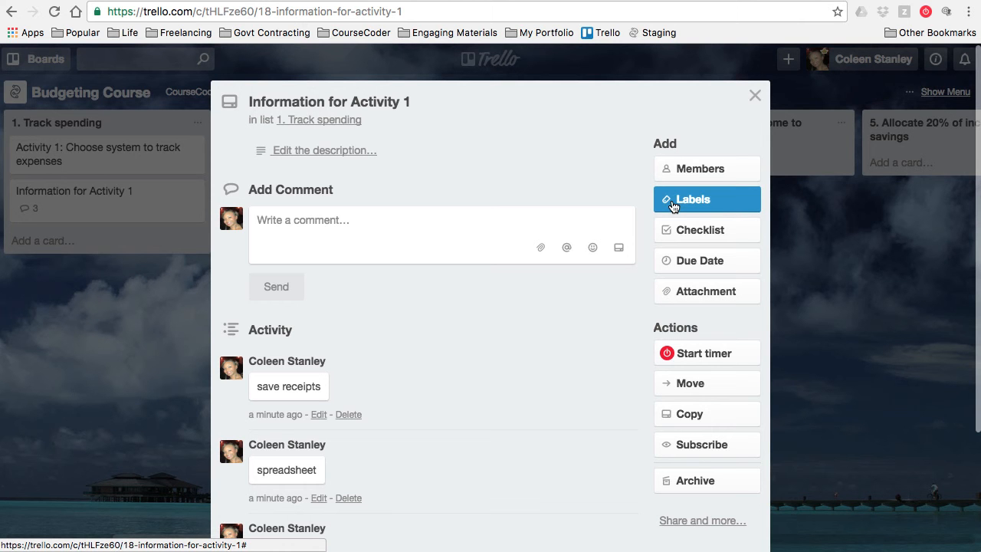
Step: Add a checklist titled "Checklist" to the "Information for Activity 1" card with the entries "item 1" and "item 2"
click(705, 231)
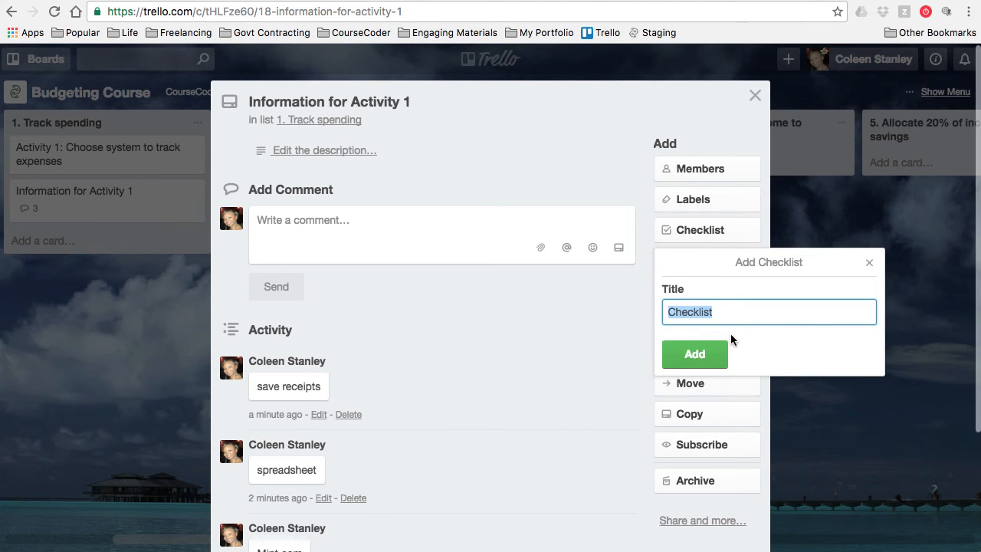
click(709, 353)
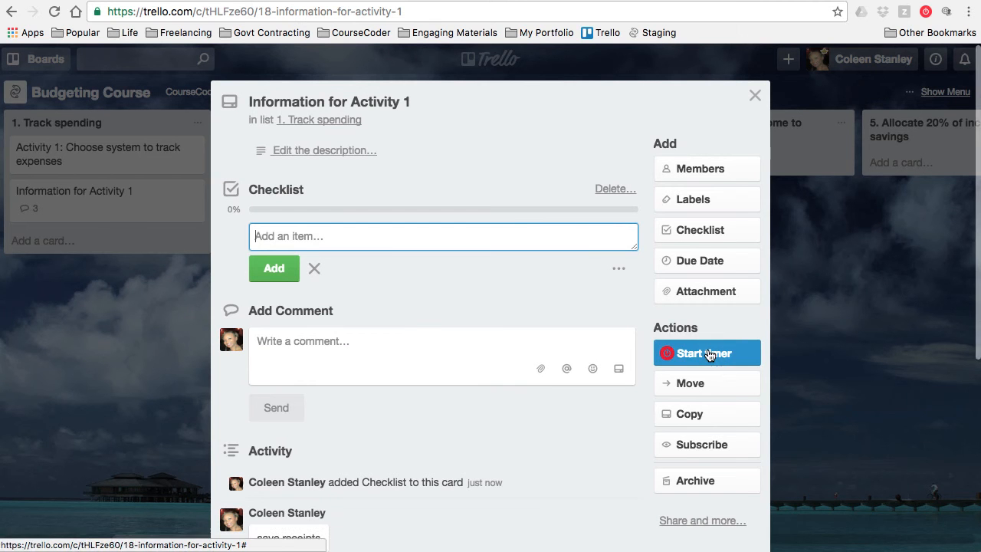
text(item)
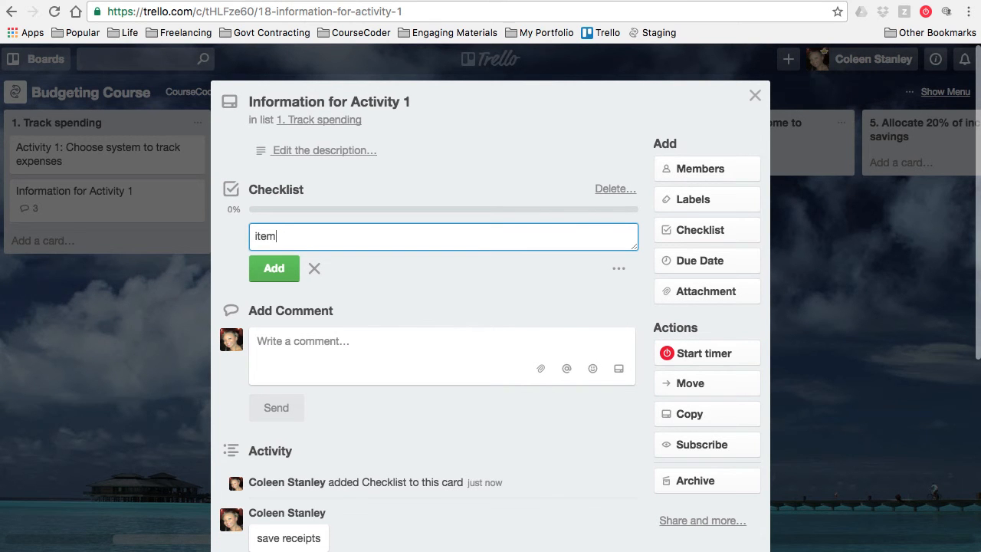
text( 1)
key(Return)
text(item 2)
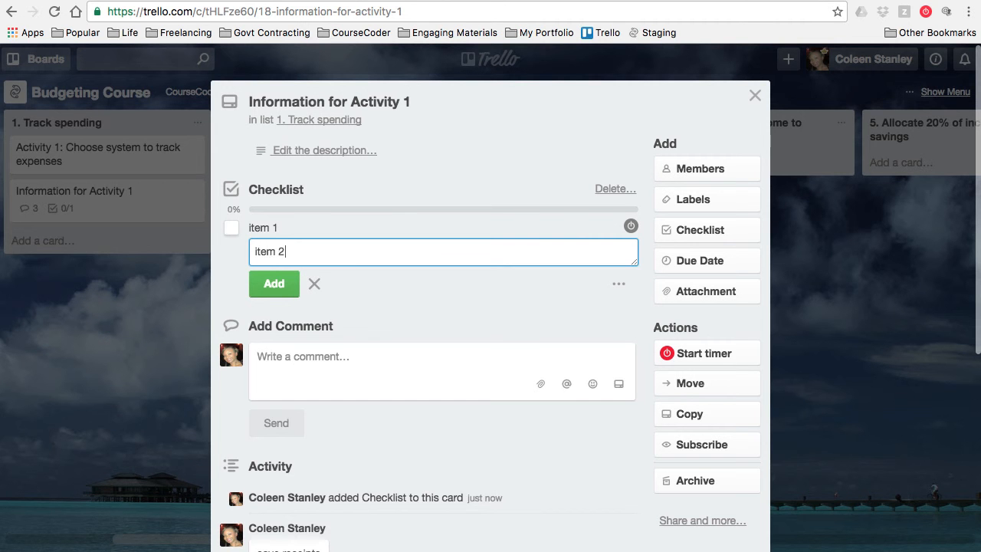
key(Return)
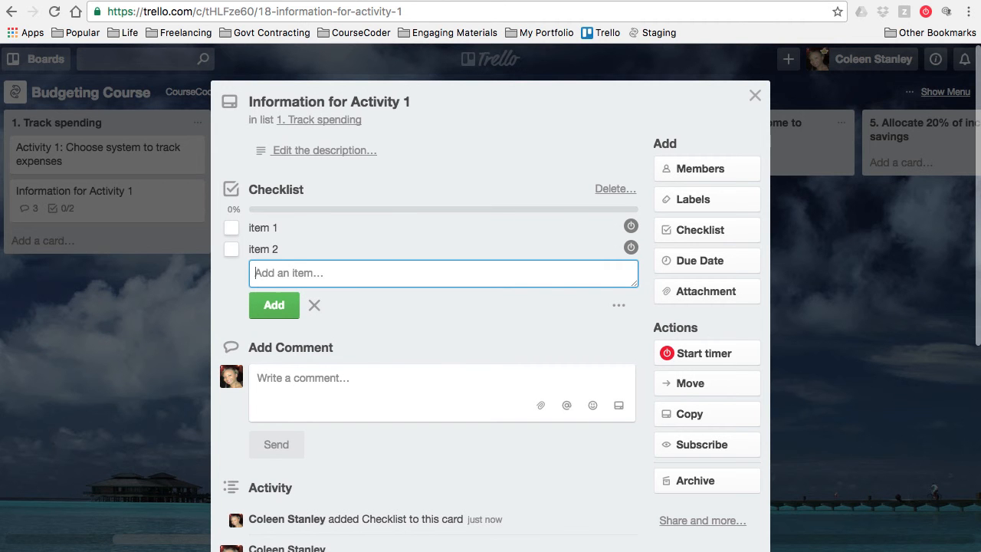
Step: Mark "item 1" as complete in the checklist and close the "Information for Activity 1" card
click(233, 230)
click(234, 230)
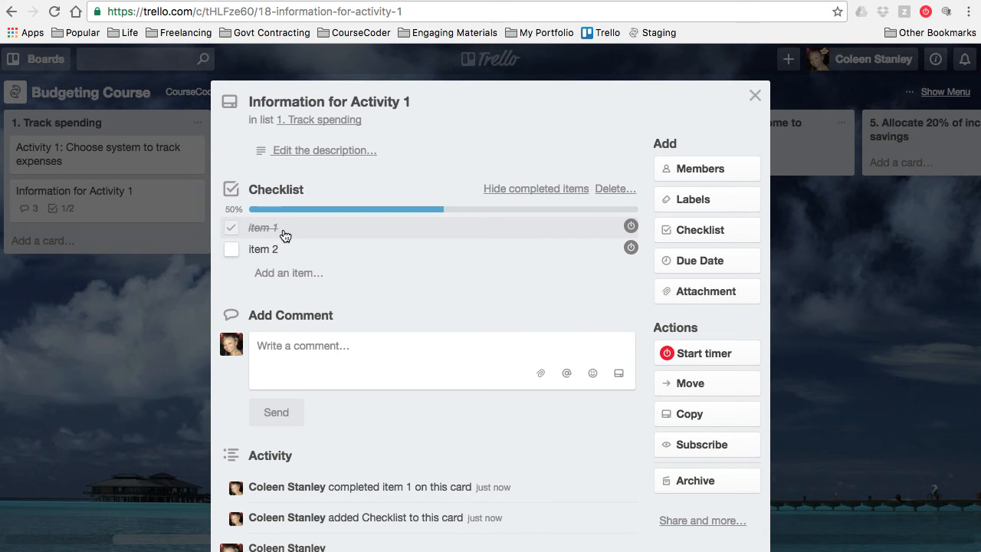
click(836, 345)
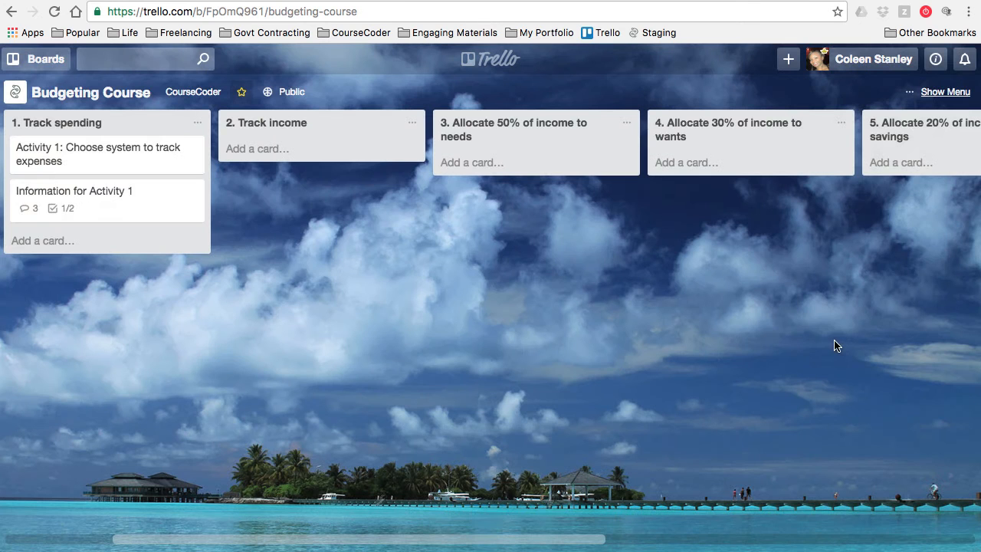
Step: Attach the Mint logo image (483636-mint-com.jpg) to the "Information for Activity 1" card using its pcmag.com link from the other browser tab, and close the card
click(108, 210)
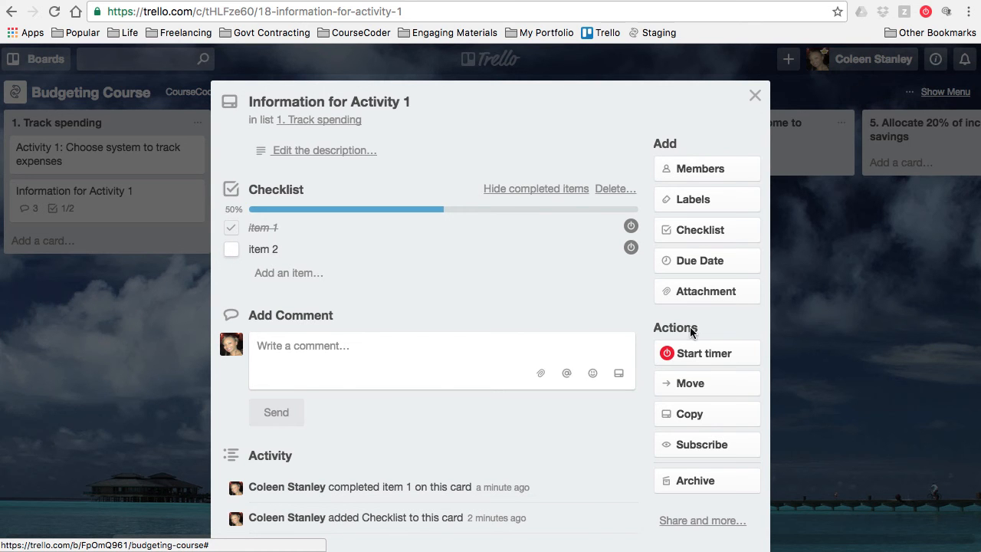
click(667, 352)
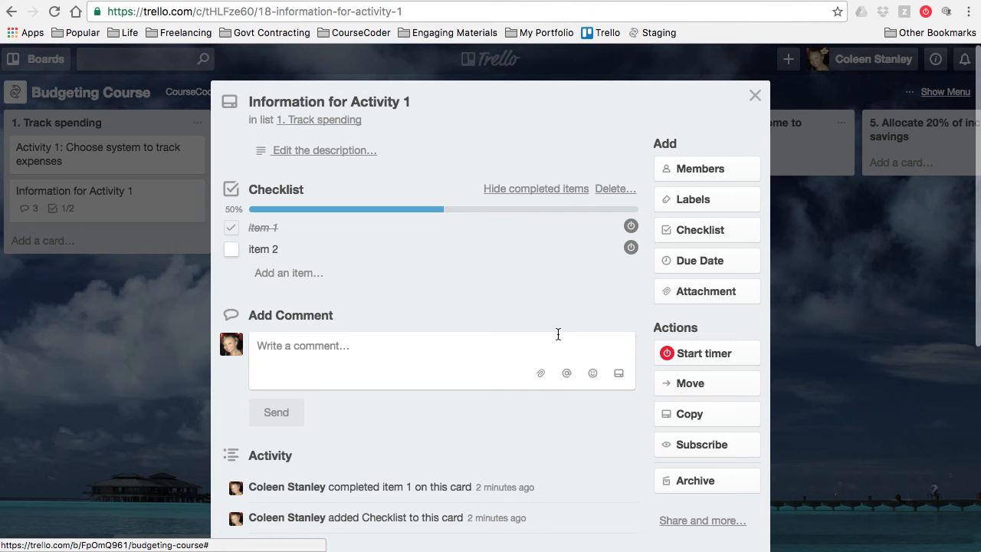
click(721, 299)
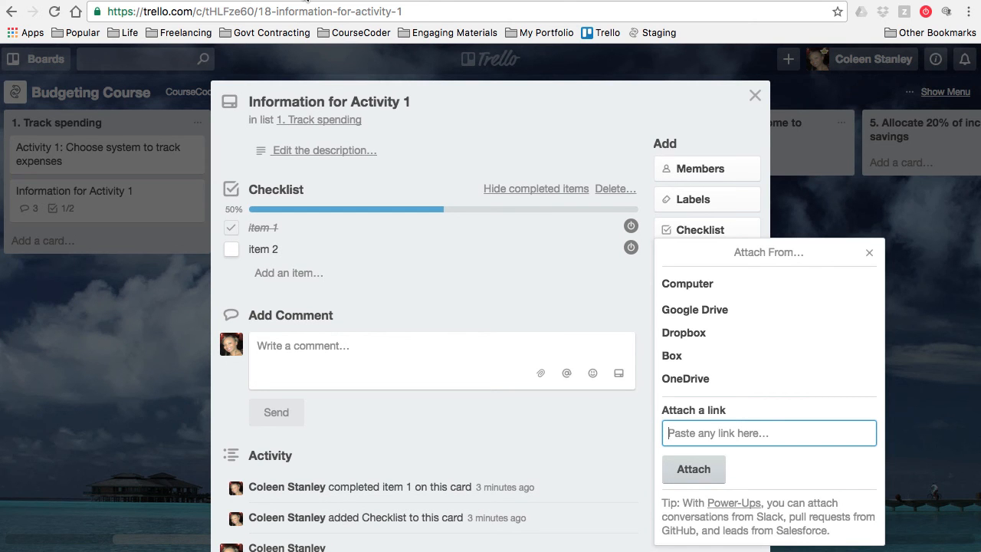
click(308, 1)
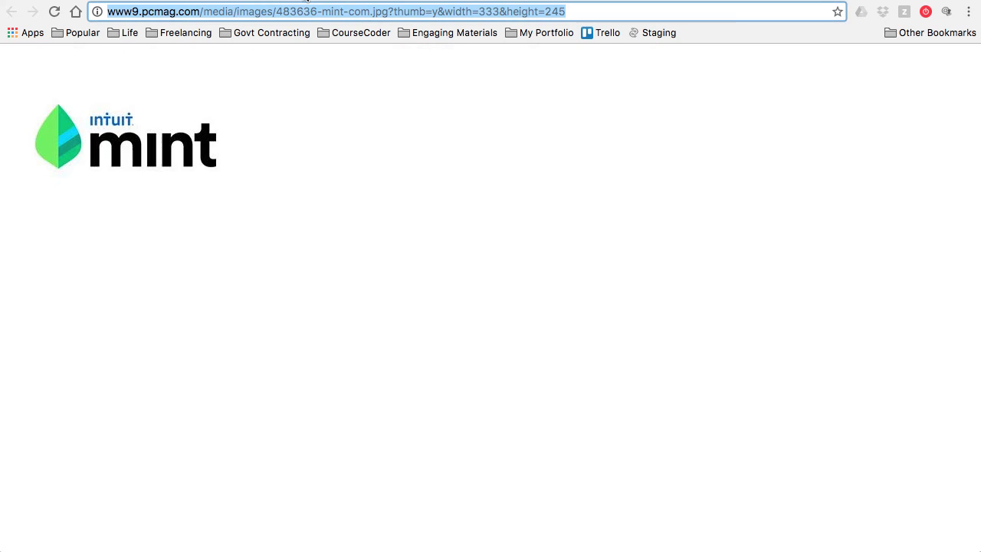
click(230, 0)
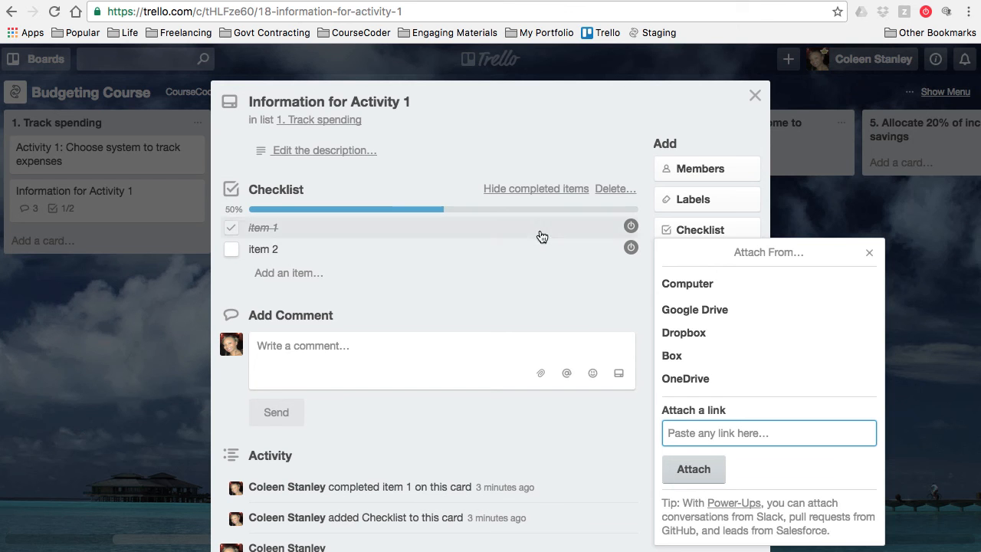
key(ctrl+v)
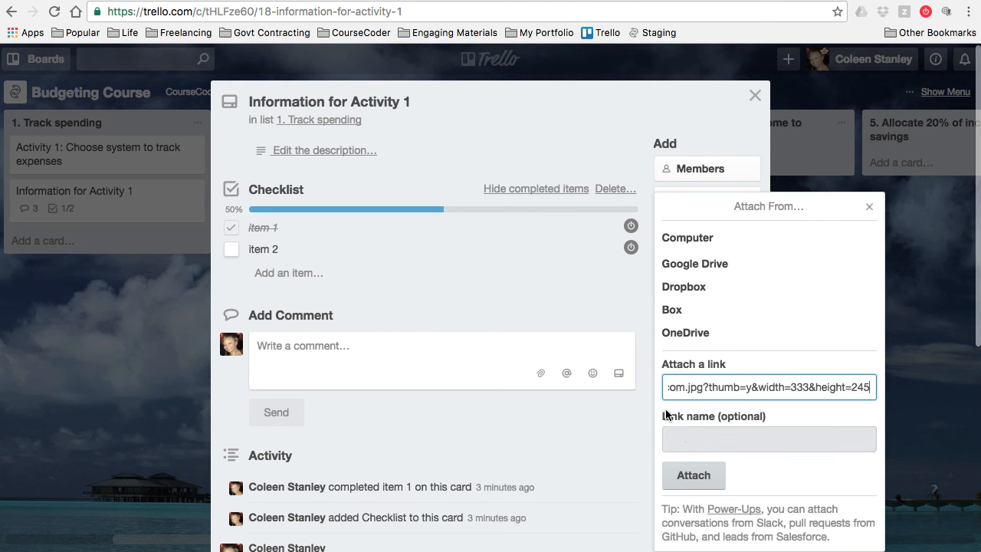
click(692, 475)
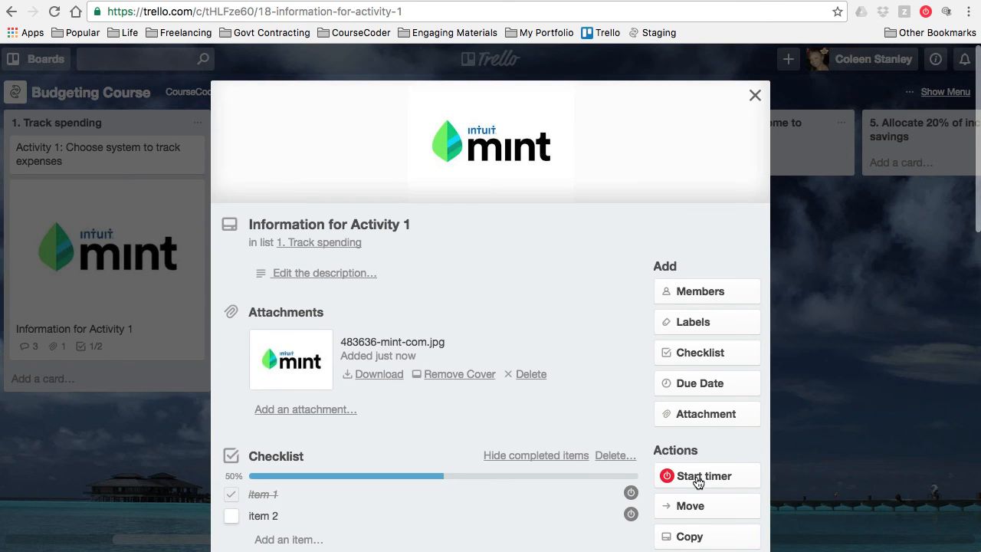
click(827, 369)
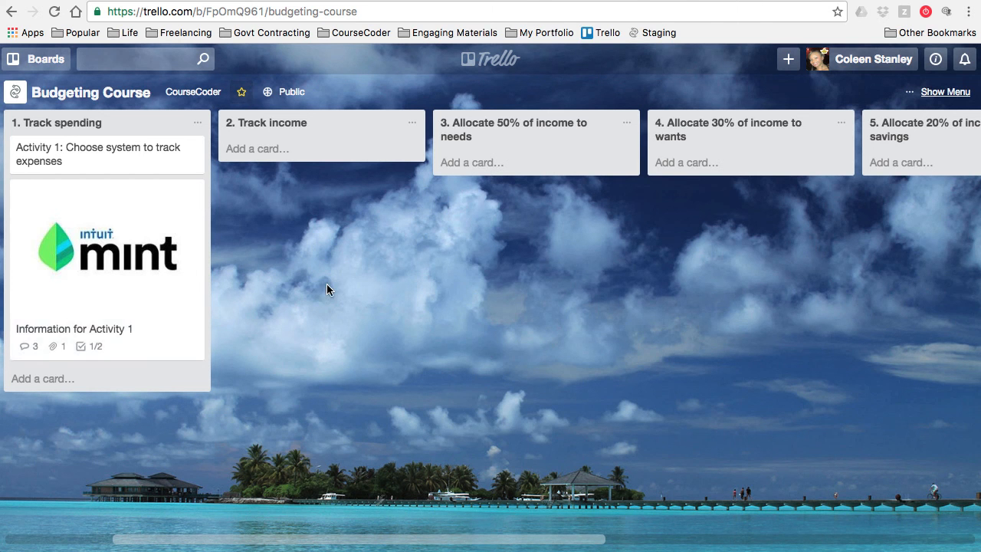
Step: Reopen the "Information for Activity 1" card to review its attachment, checklist and available actions, and return to the board
click(176, 283)
scroll(507, 392, down, 1)
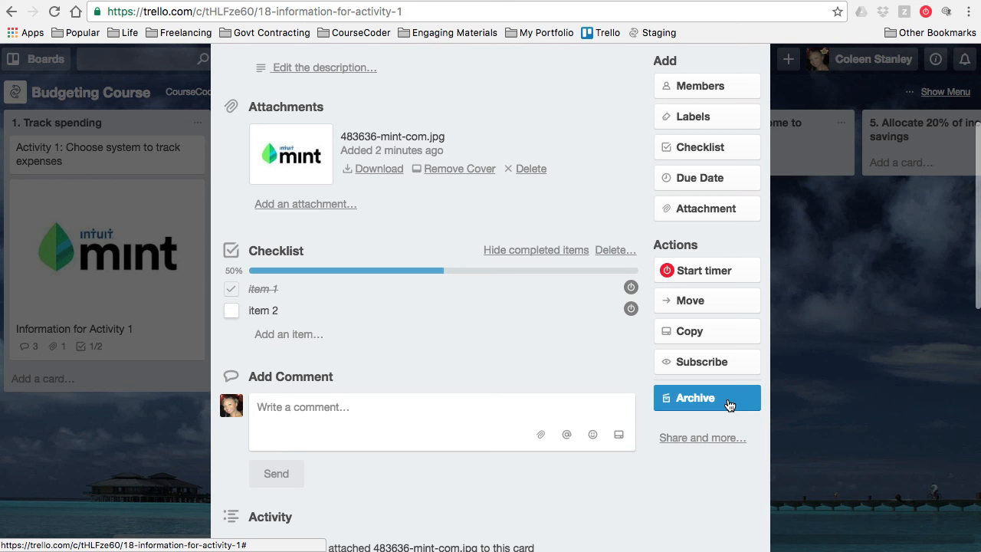
key(Escape)
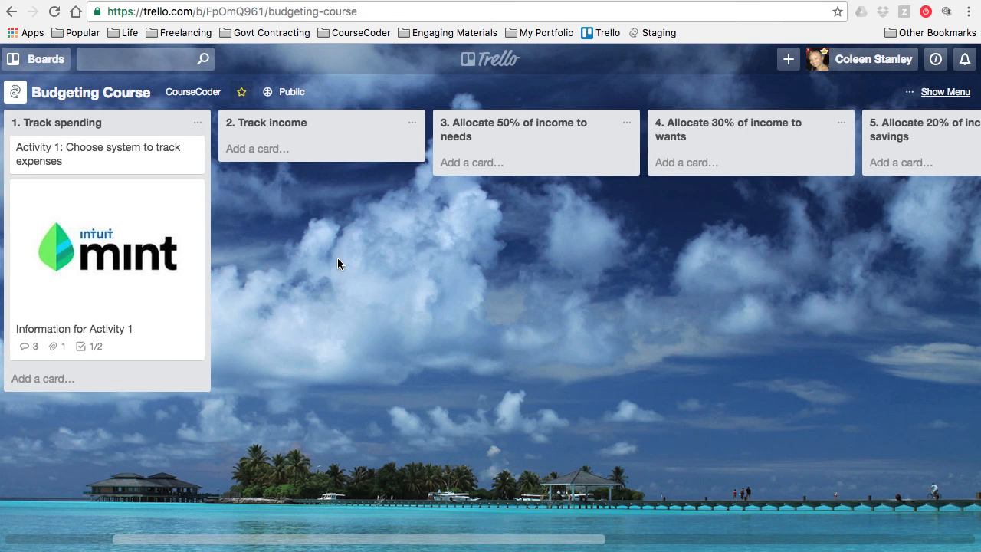
Step: Read the board access instructions in the "P.S. How to Access This Board" card of the "SIGN UP HERE" list and close it
scroll(446, 321, right, 10)
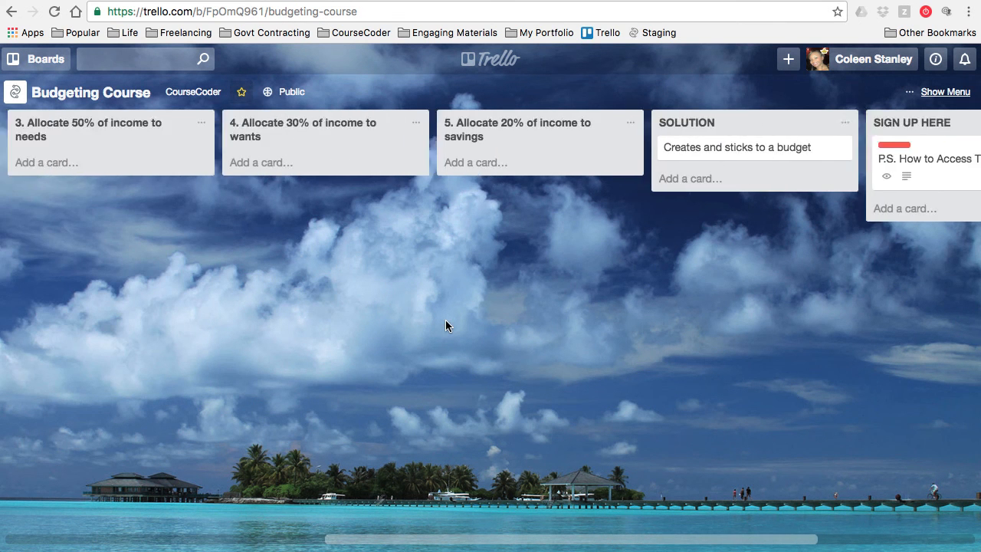
scroll(445, 325, right, 3)
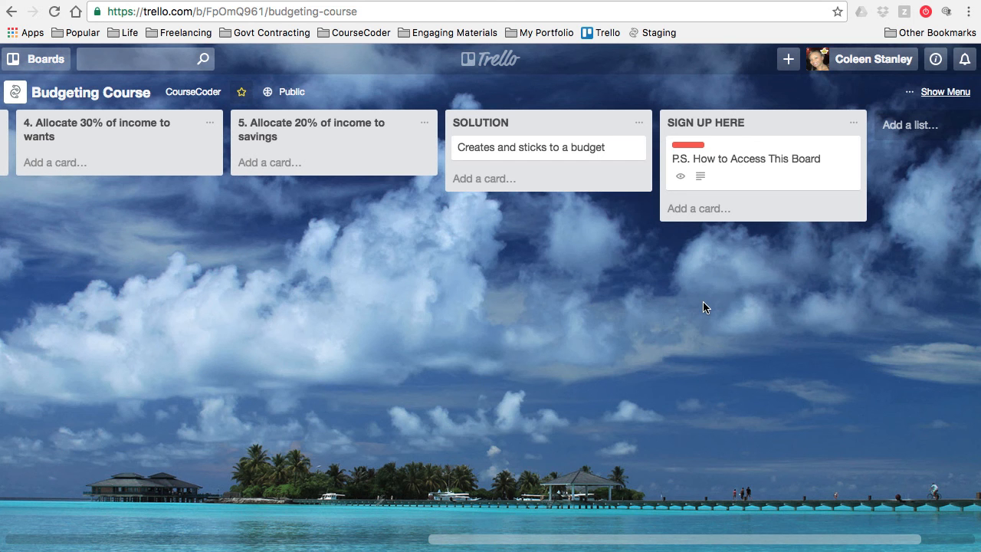
click(746, 162)
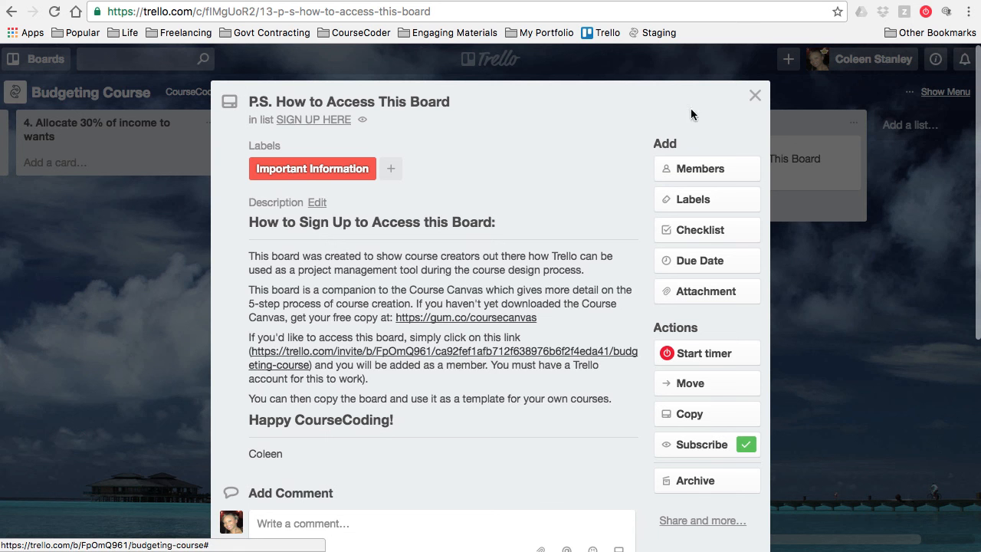
click(755, 96)
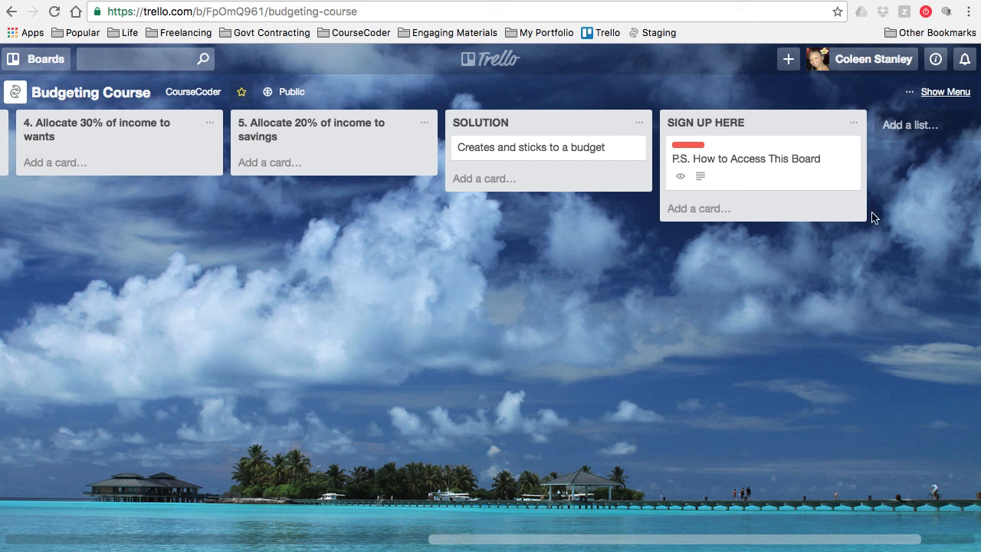
Step: Examine the board's additional options for copying the board, and return to the full board view
click(943, 94)
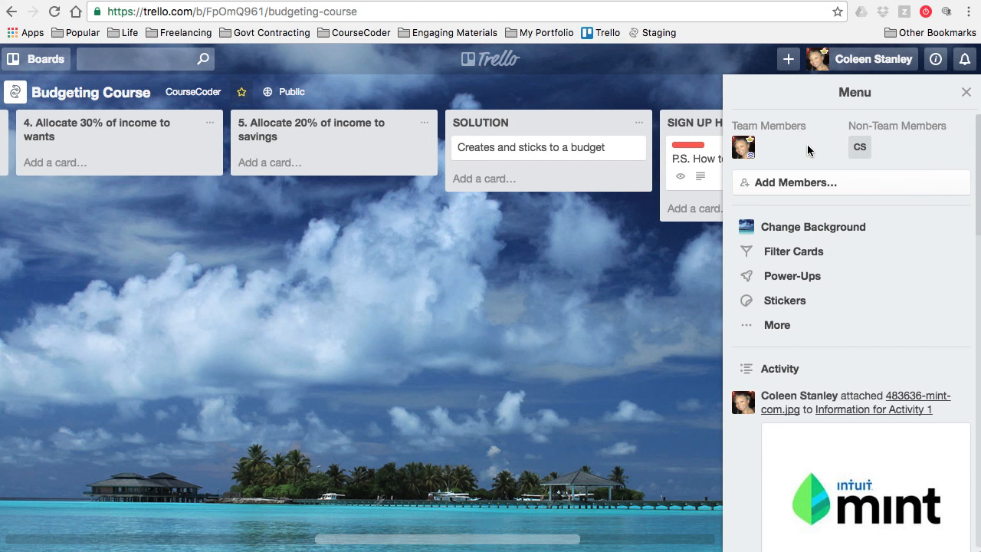
click(777, 326)
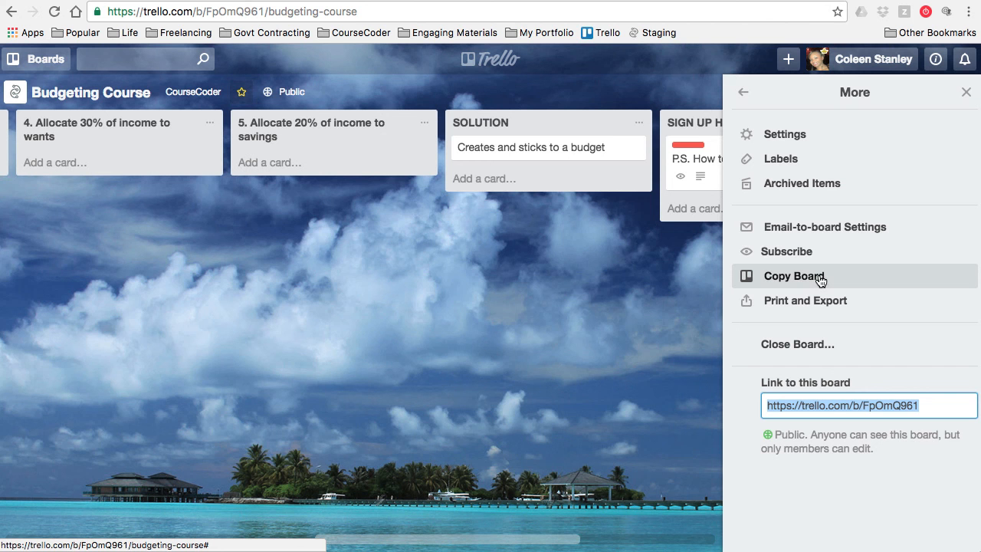
click(620, 343)
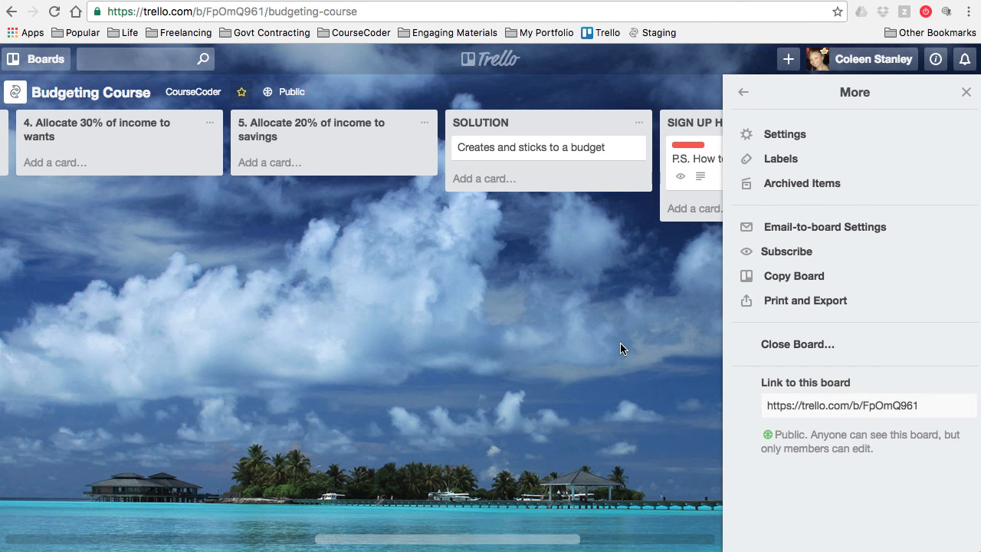
click(966, 92)
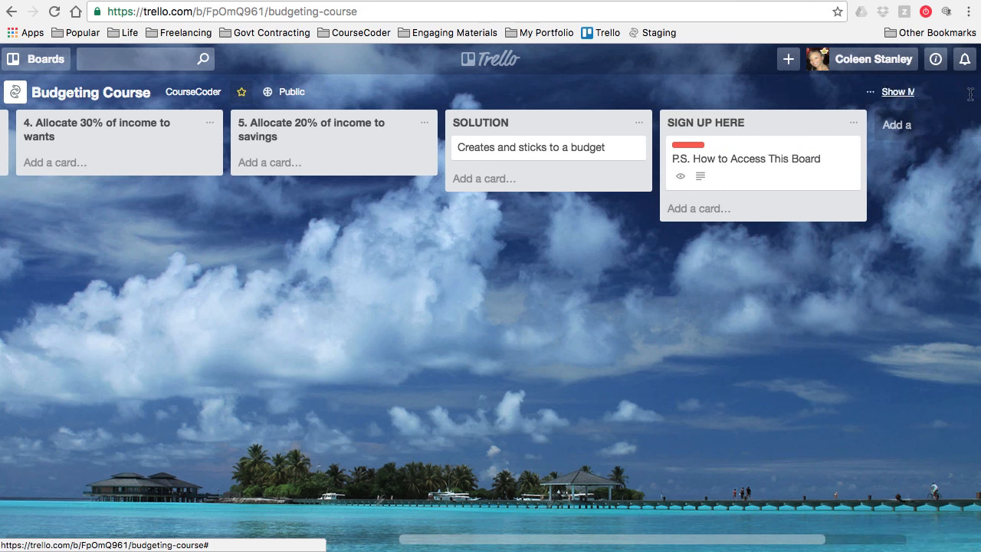